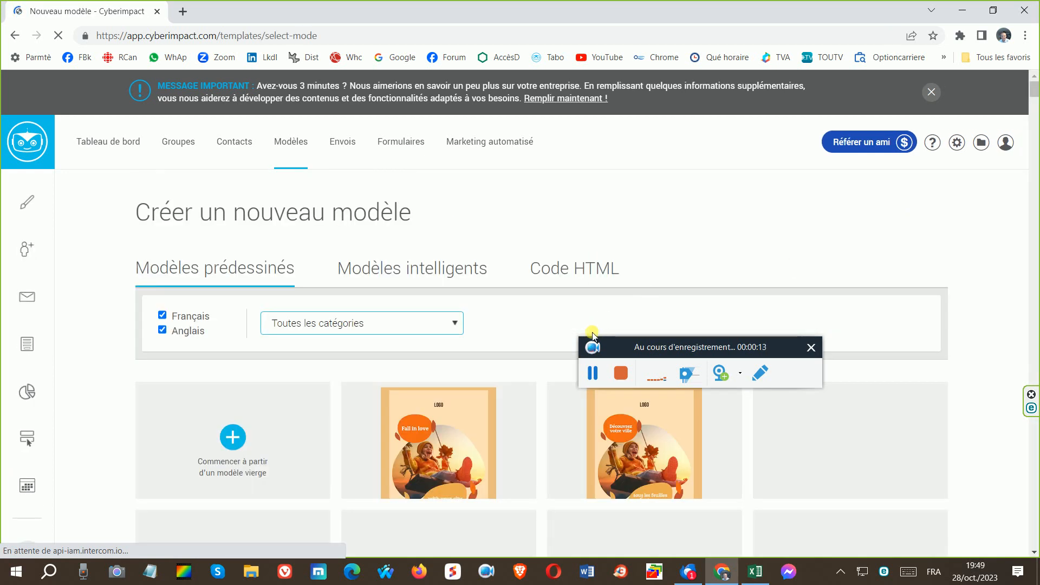
# Start from a blank template and enable the link to the online version in the email
pyautogui.scroll(-4, 560, 433)
pyautogui.scroll(2, 493, 410)
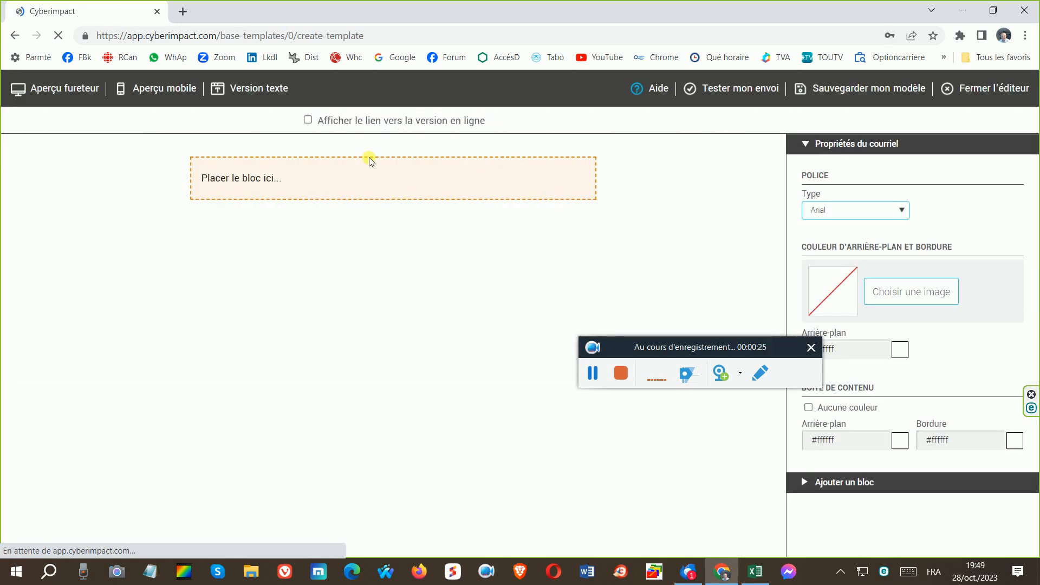
pyautogui.click(307, 120)
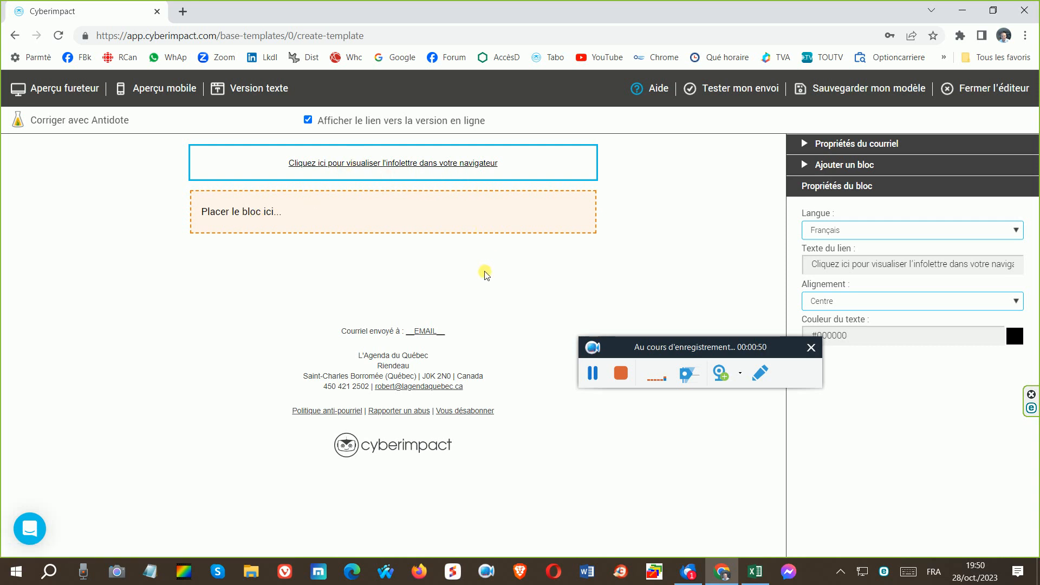
# Examine the contact, language and background settings available for the email footer
pyautogui.moveTo(295, 323); pyautogui.dragTo(361, 434)
pyautogui.click(362, 434)
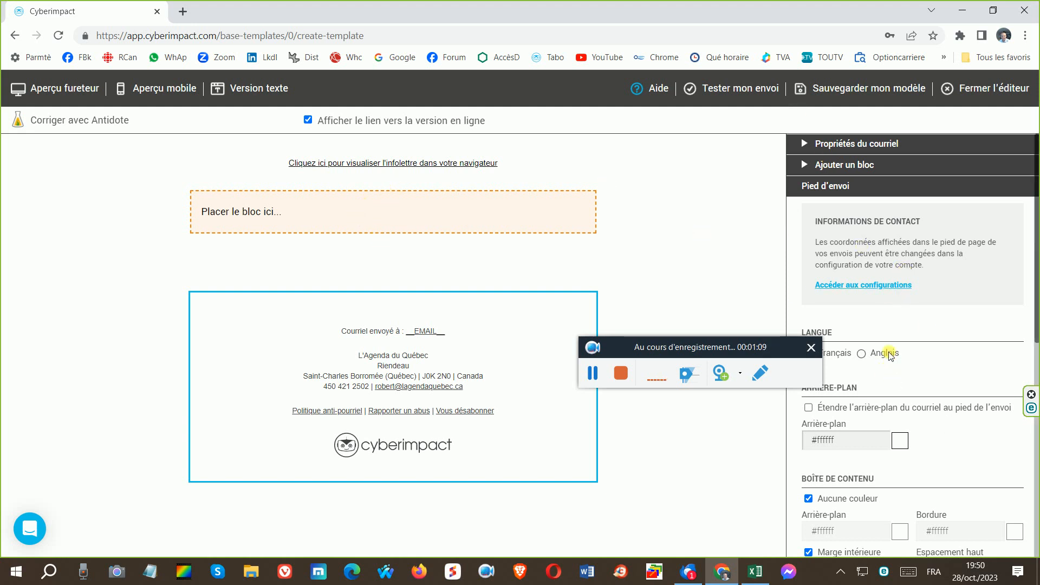
pyautogui.click(321, 219)
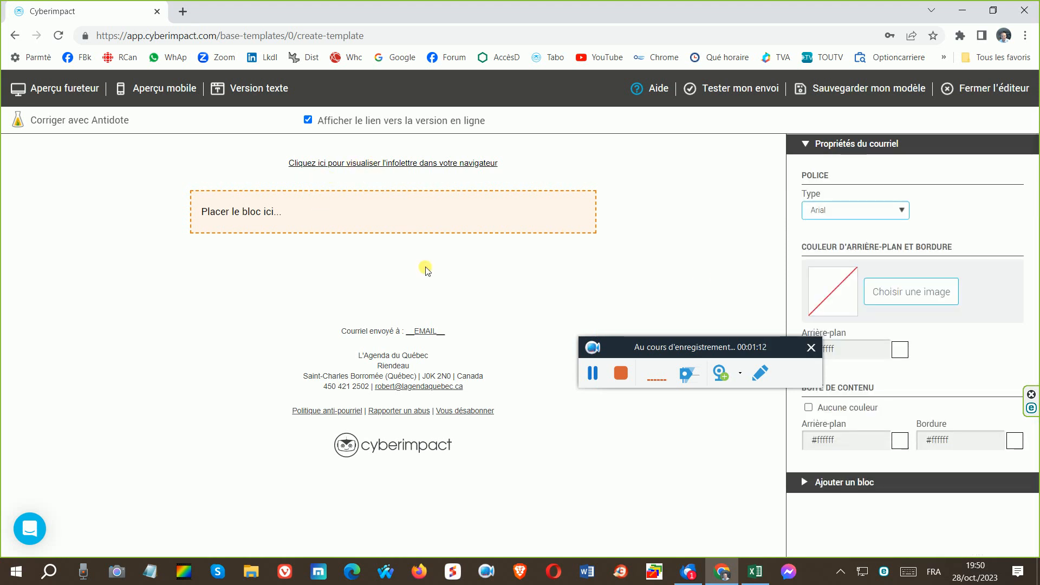
# Add the full-width video block to the empty placeholder under the online-version link
pyautogui.click(861, 147)
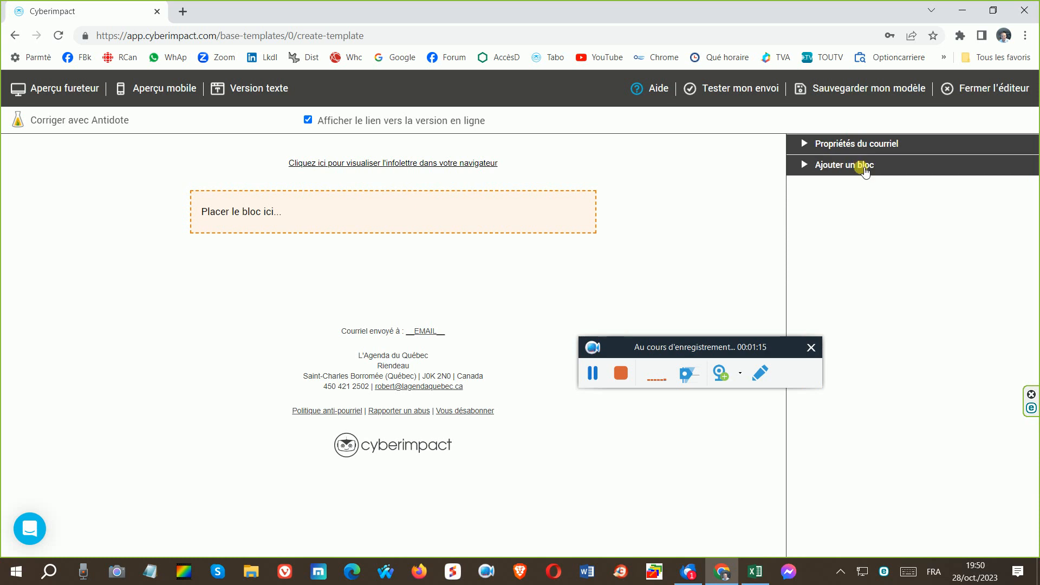
pyautogui.click(865, 170)
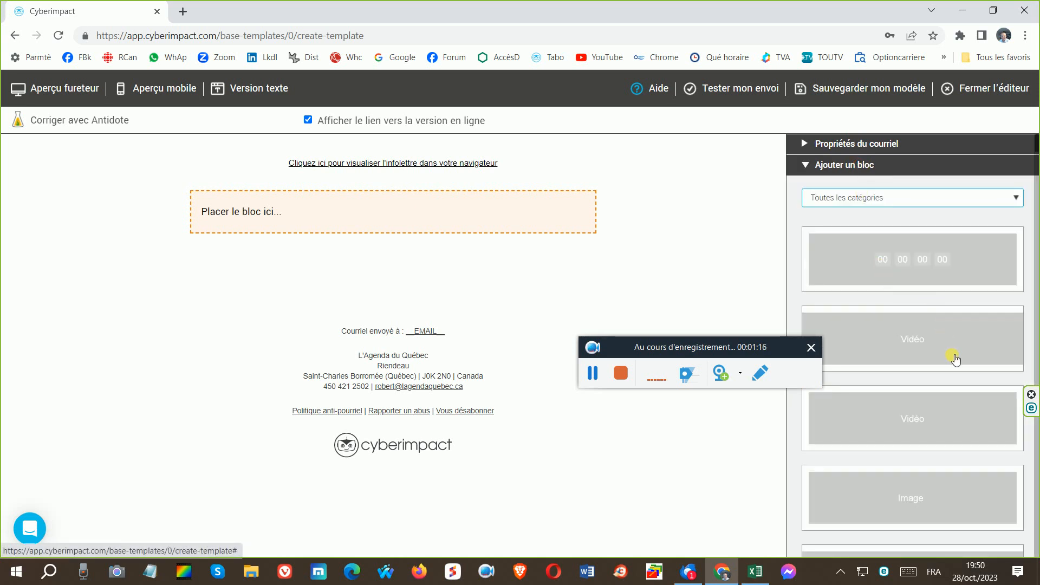
pyautogui.moveTo(954, 341); pyautogui.dragTo(448, 250)
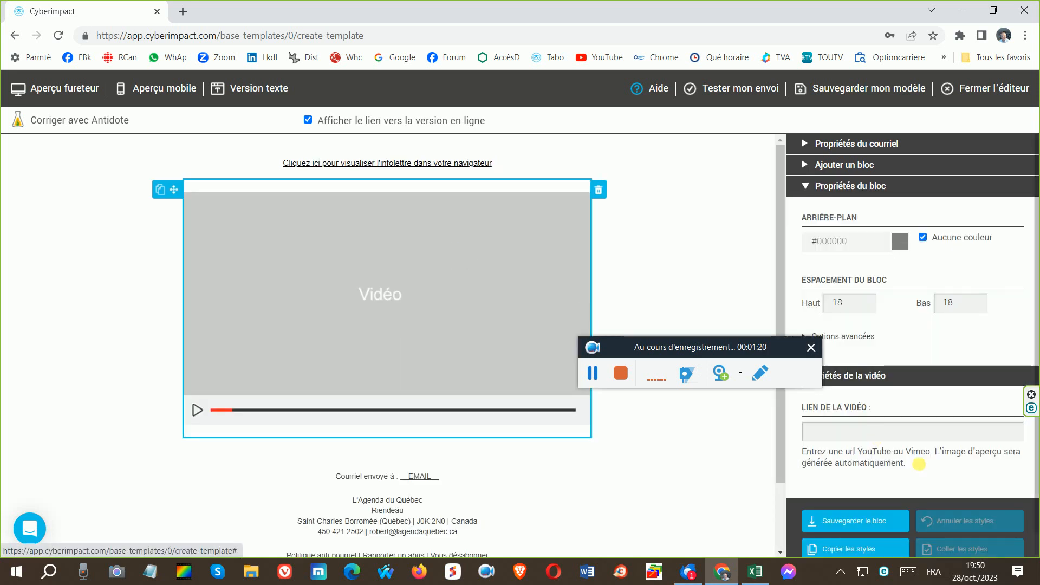
# Add the image block with side margins (564 x 192) directly below the video block
pyautogui.click(829, 167)
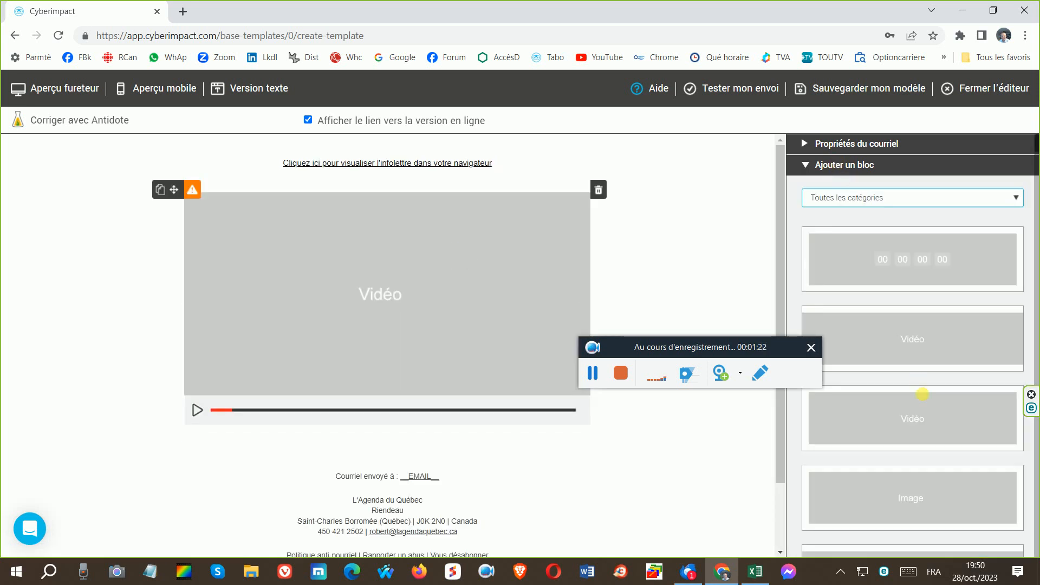
pyautogui.scroll(-3, 924, 379)
pyautogui.scroll(-1, 933, 370)
pyautogui.moveTo(939, 390); pyautogui.dragTo(401, 474)
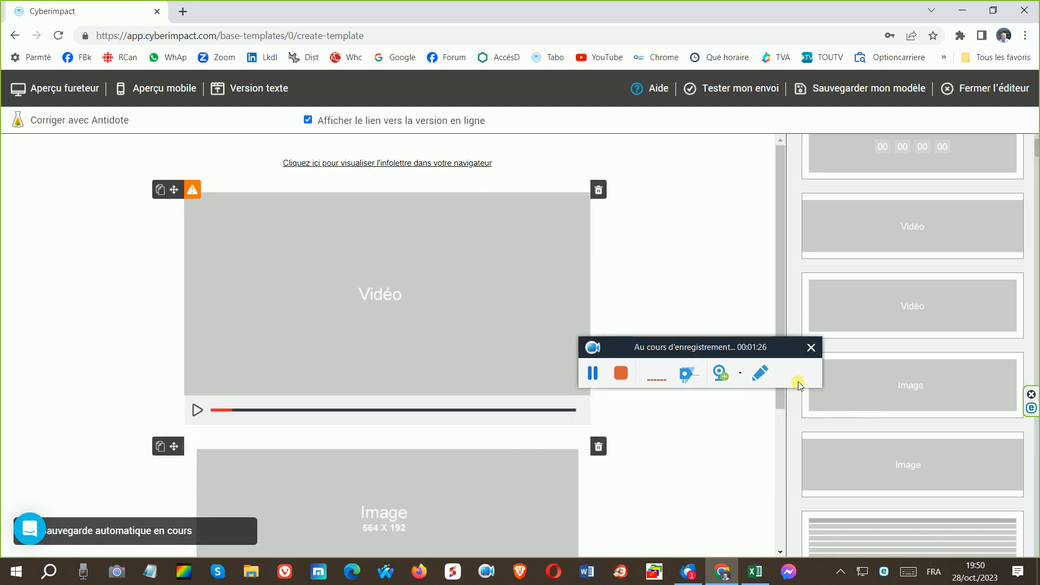
# Insert a text block with a title and a paragraph between the video and image blocks
pyautogui.scroll(-1, 757, 424)
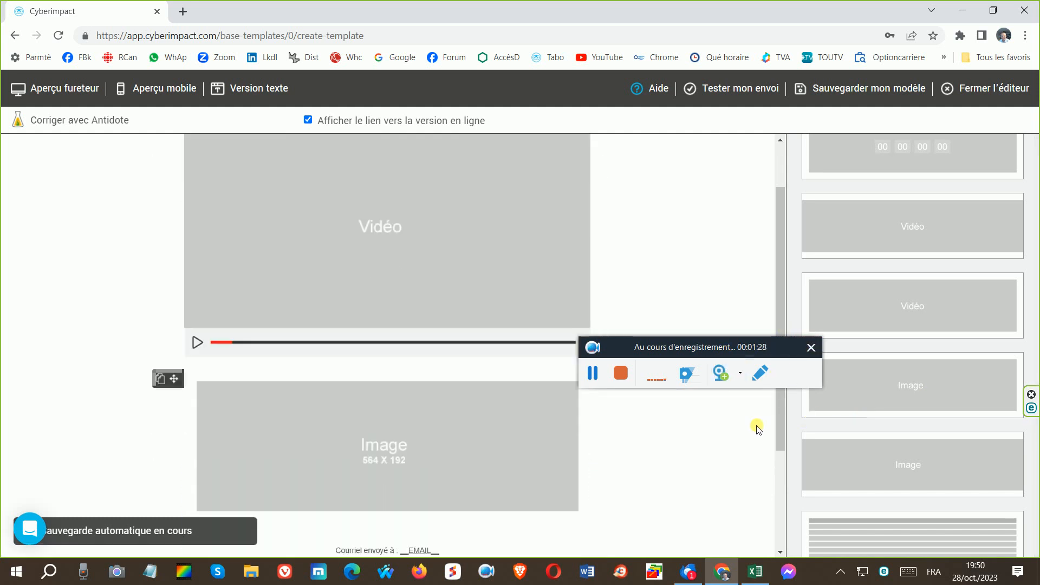
pyautogui.scroll(-1, 843, 488)
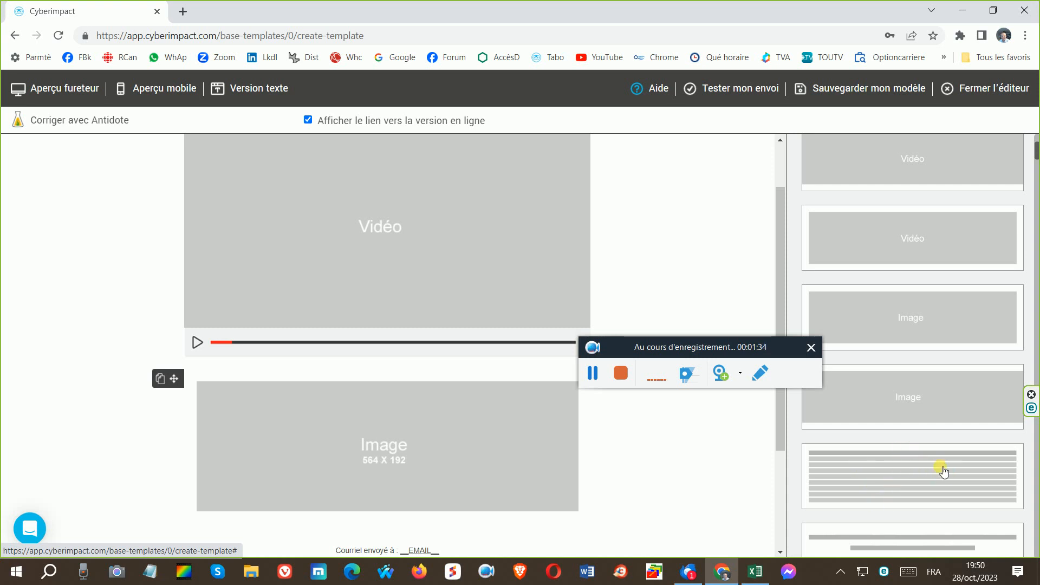
pyautogui.moveTo(944, 472); pyautogui.dragTo(476, 429)
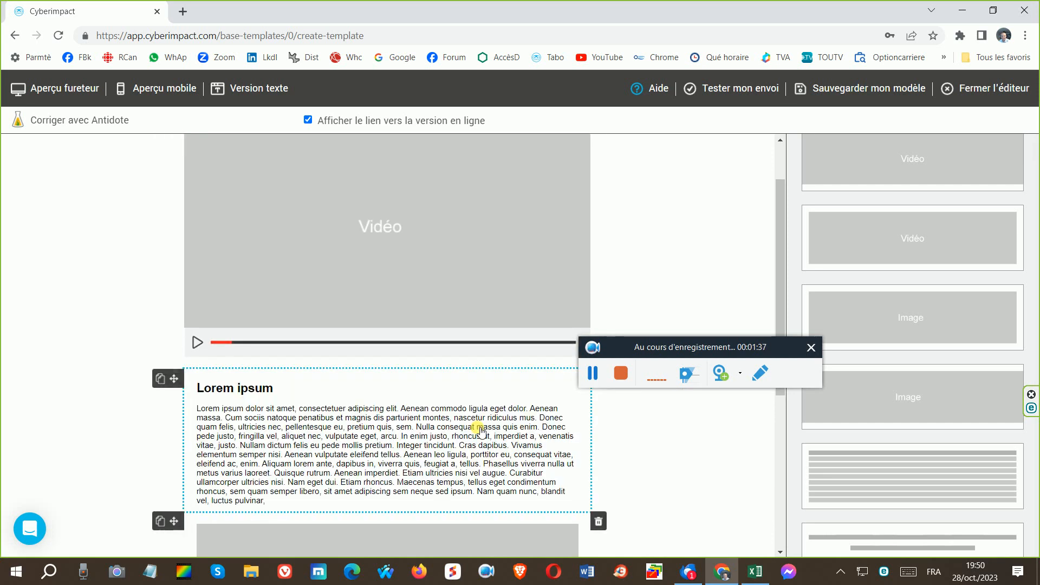
# Examine the properties offered for the video block and for the image block
pyautogui.click(459, 250)
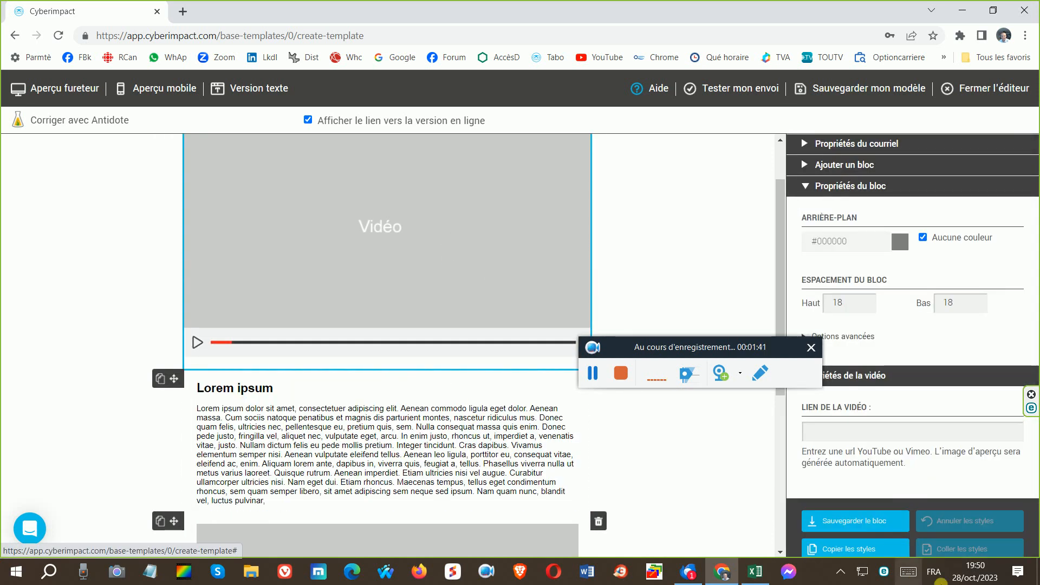
pyautogui.scroll(-1, 499, 437)
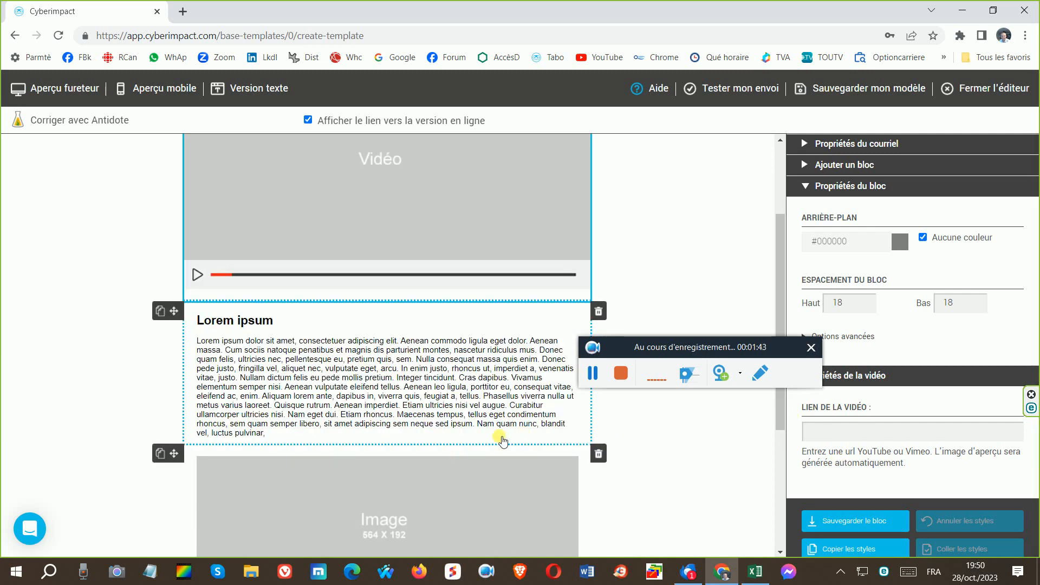
pyautogui.click(477, 505)
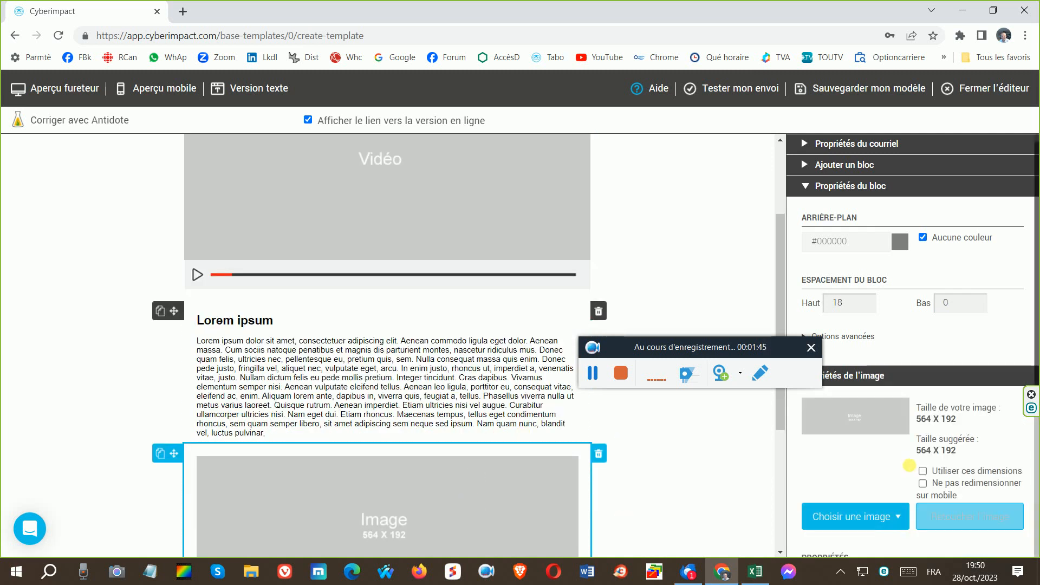
pyautogui.scroll(-1, 867, 477)
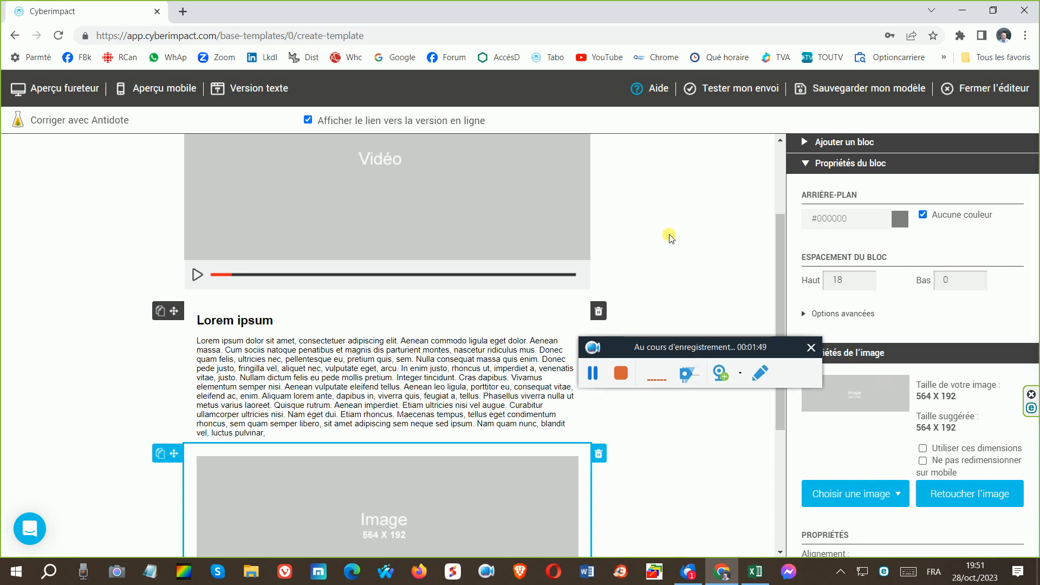
pyautogui.click(671, 239)
pyautogui.click(595, 374)
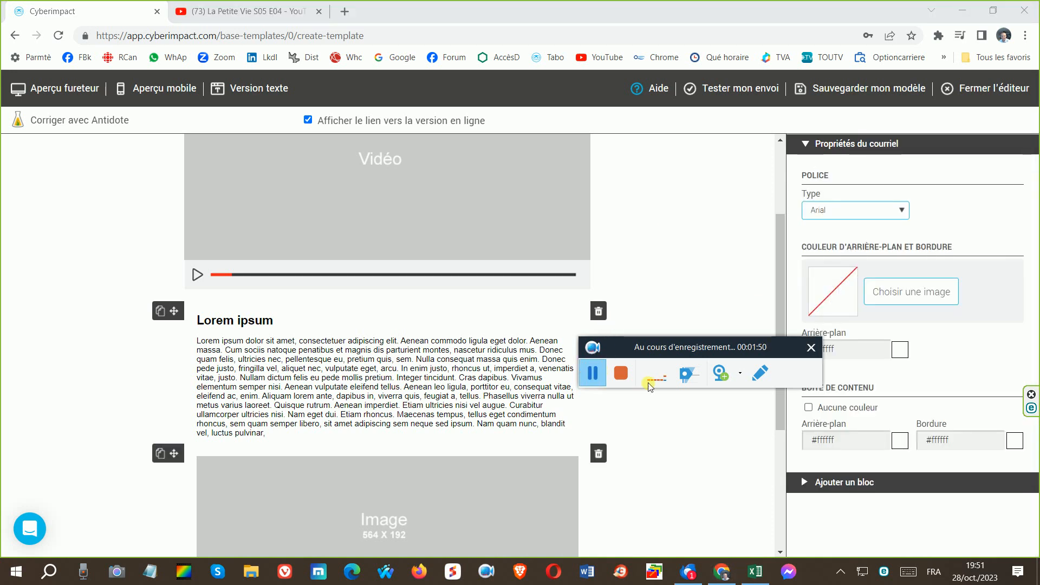
pyautogui.click(367, 236)
pyautogui.scroll(3, 417, 257)
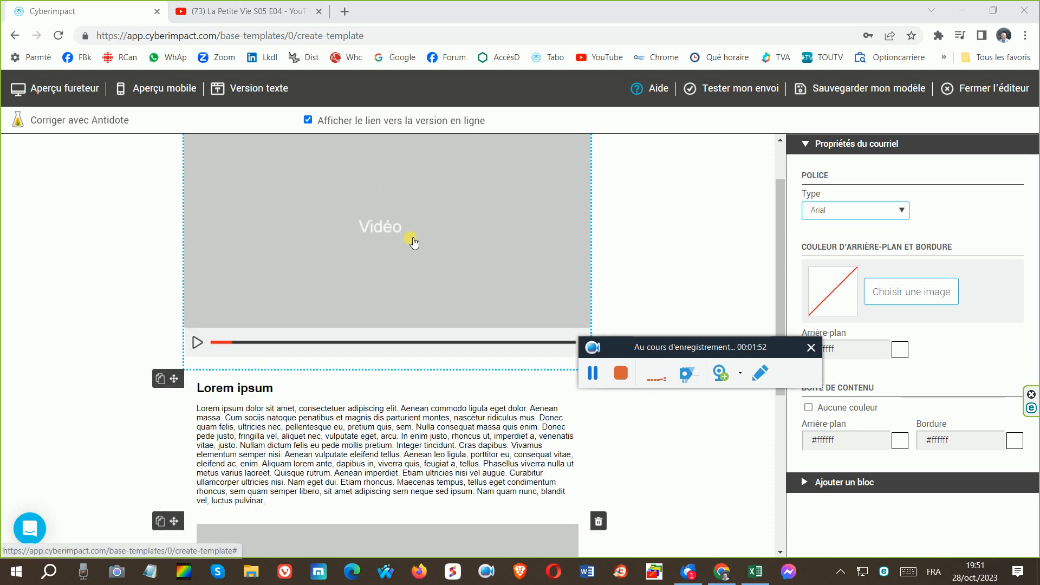
pyautogui.click(417, 257)
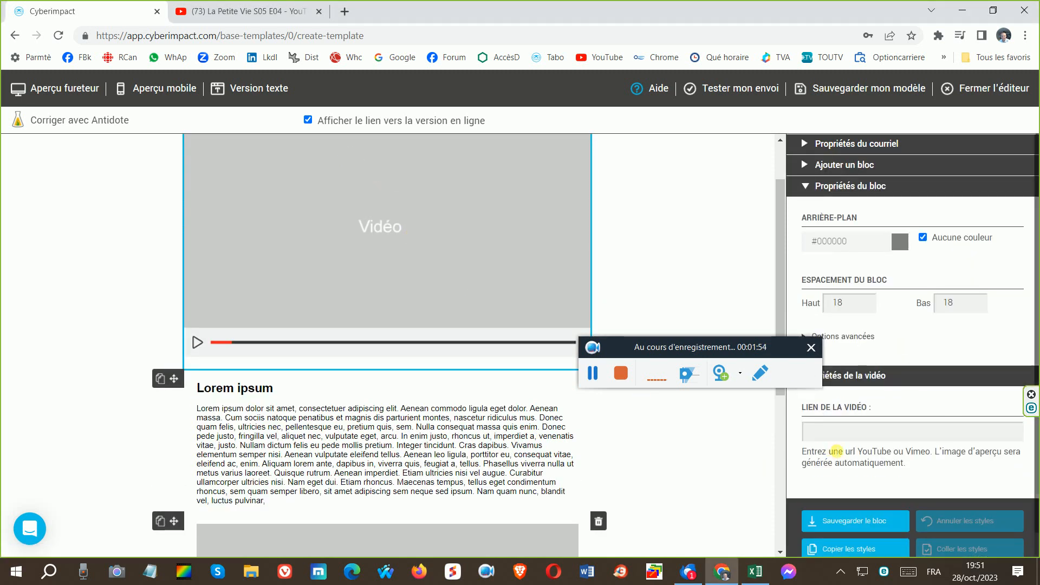
pyautogui.click(834, 435)
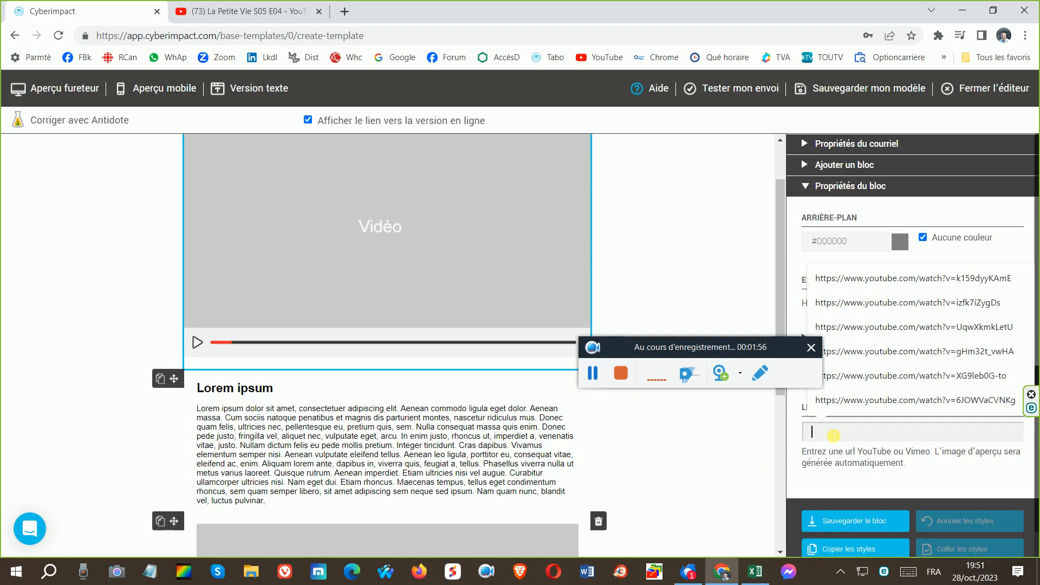
pyautogui.write('https://www.youtube.com/watch?v=F1naaLgulRk')
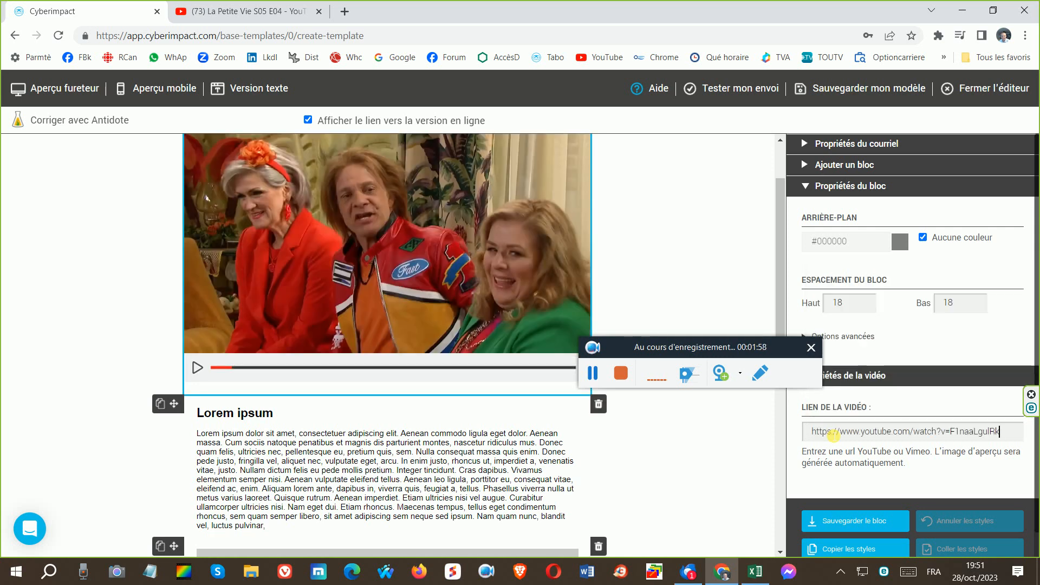
pyautogui.scroll(1, 477, 297)
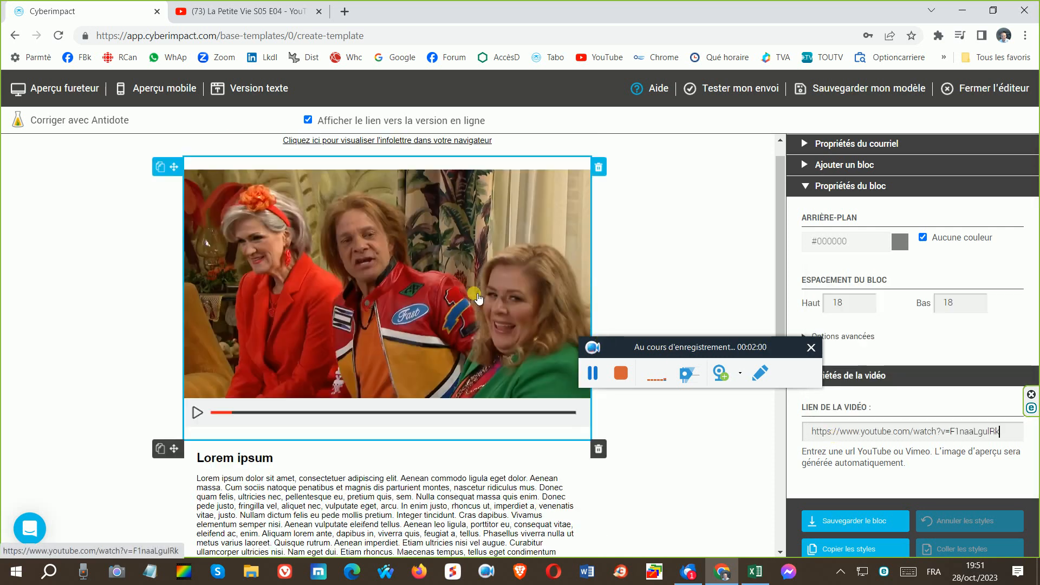
# Fill the image block with the fox portrait from the popular pictures in the image bank (Banque d'images)
pyautogui.scroll(-5, 477, 297)
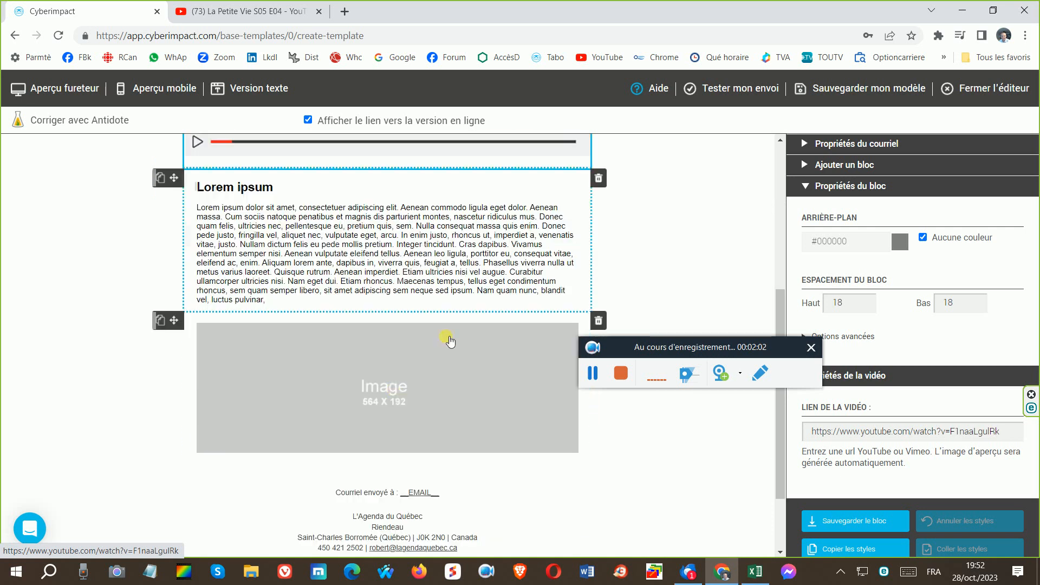
pyautogui.click(382, 390)
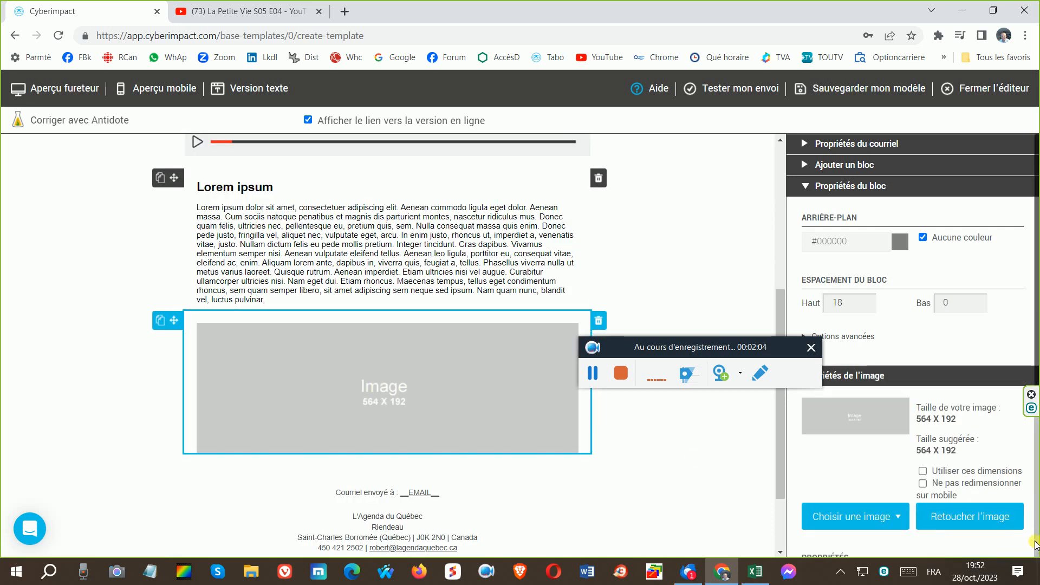
pyautogui.scroll(-3, 982, 430)
pyautogui.click(867, 362)
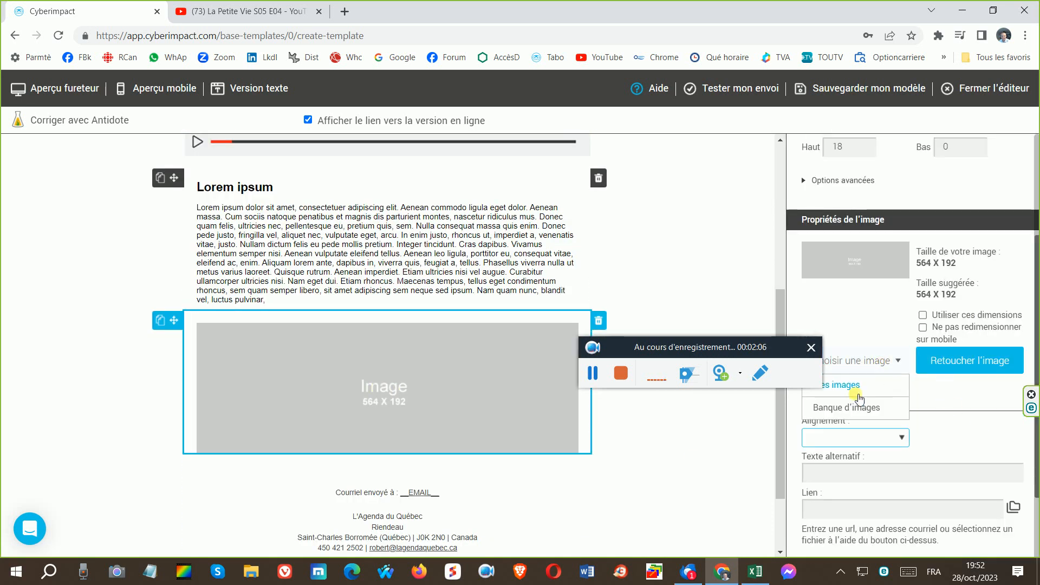
pyautogui.click(850, 409)
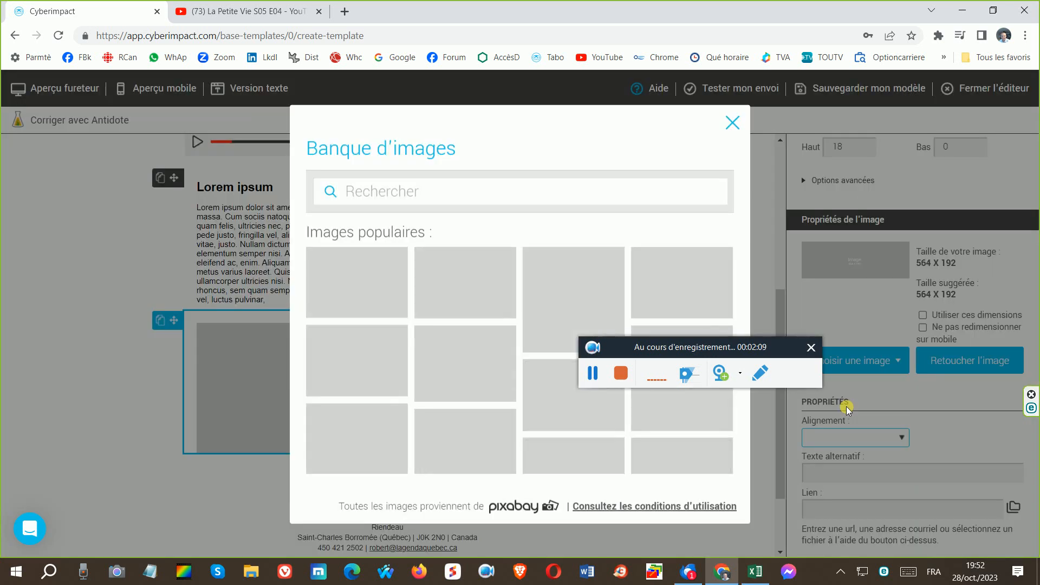
pyautogui.click(327, 188)
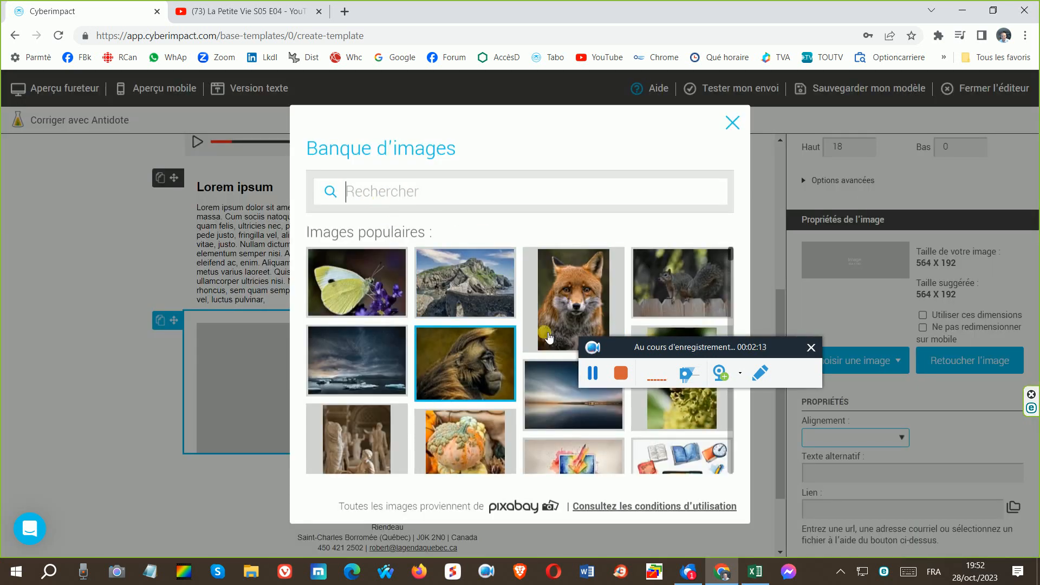
pyautogui.click(572, 317)
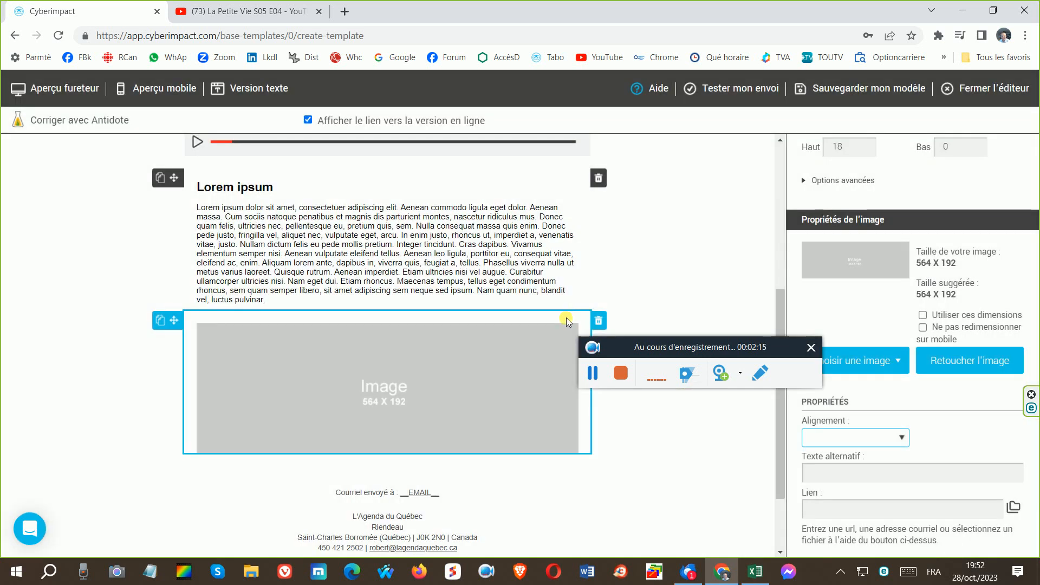
pyautogui.scroll(-2, 530, 375)
pyautogui.scroll(-1, 530, 375)
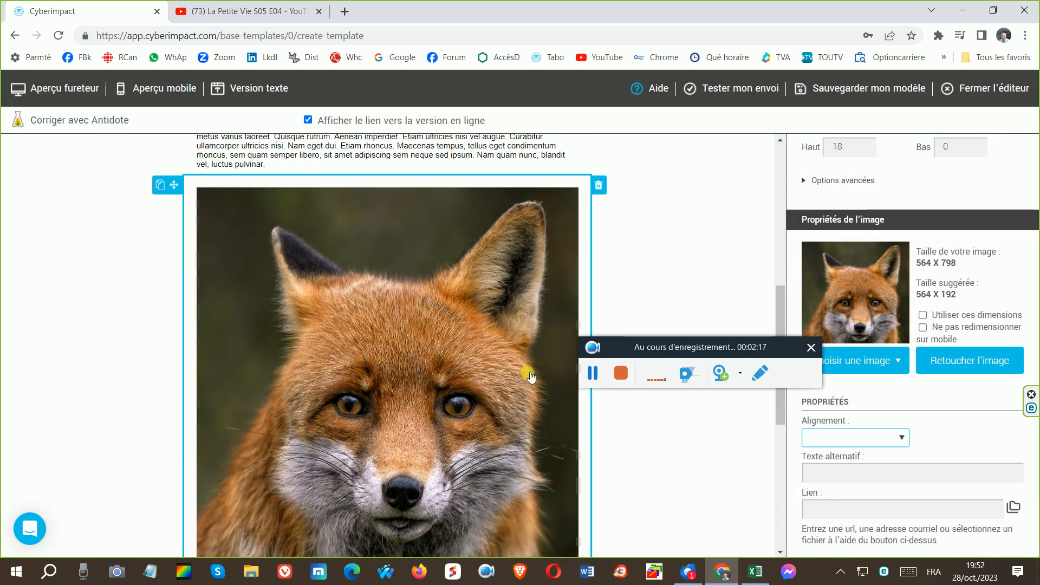
# Set the title colour of the text block under the video to red (#ff0000)
pyautogui.scroll(6, 530, 375)
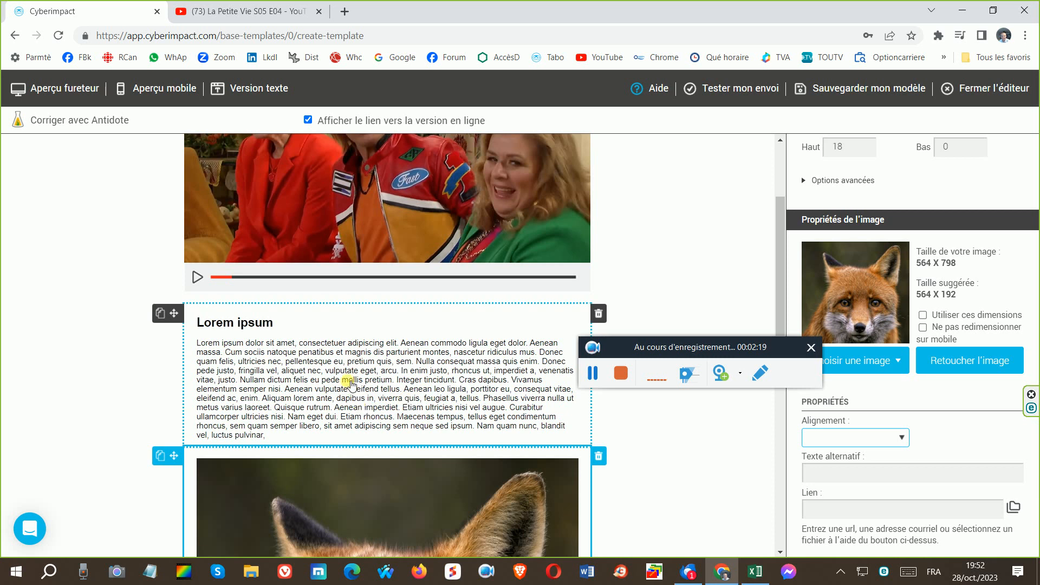
pyautogui.click(352, 383)
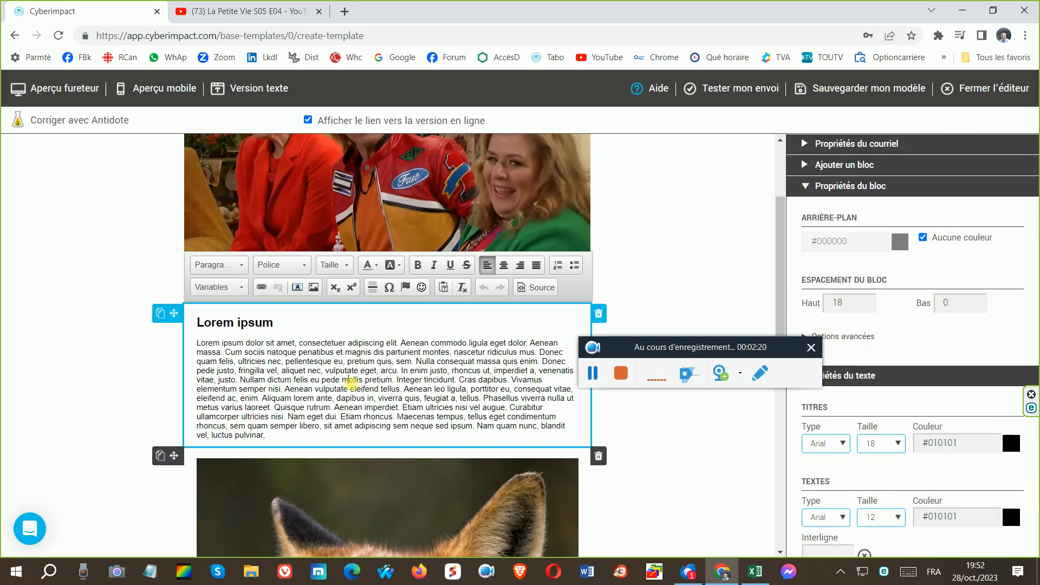
pyautogui.moveTo(687, 347); pyautogui.dragTo(681, 181)
pyautogui.click(431, 397)
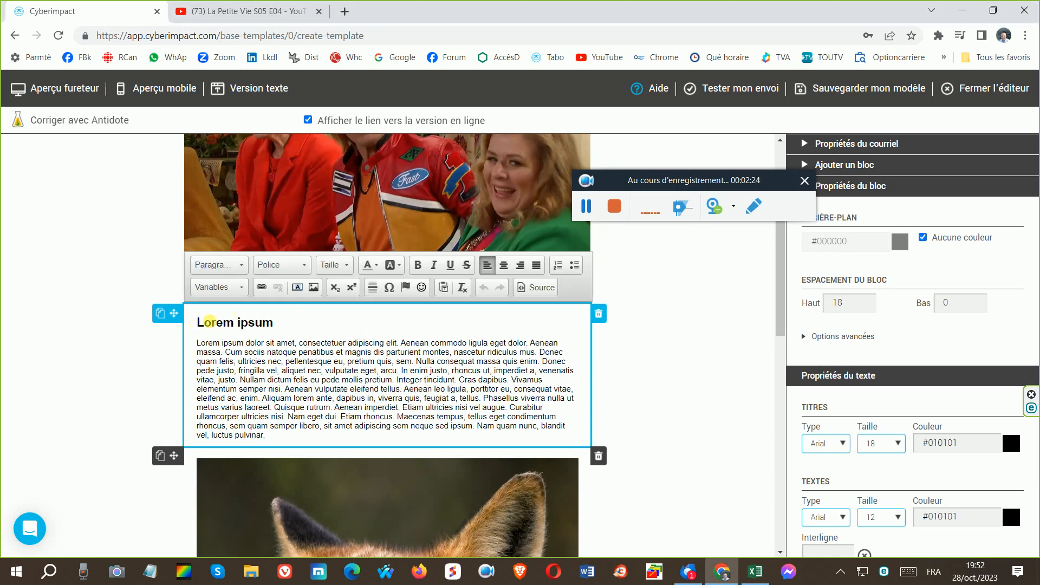
pyautogui.moveTo(210, 322); pyautogui.dragTo(278, 325)
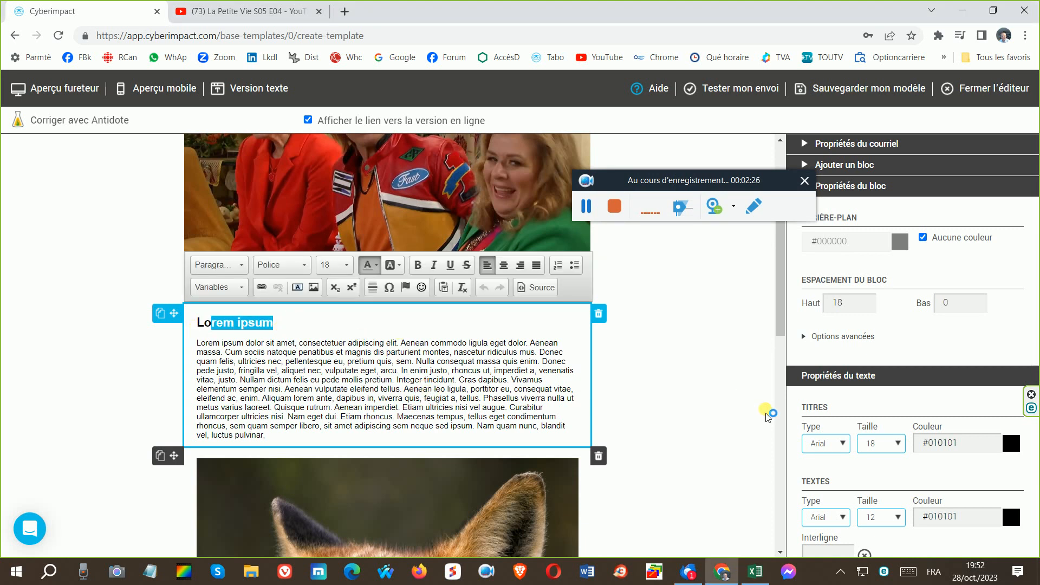
pyautogui.scroll(-1, 837, 450)
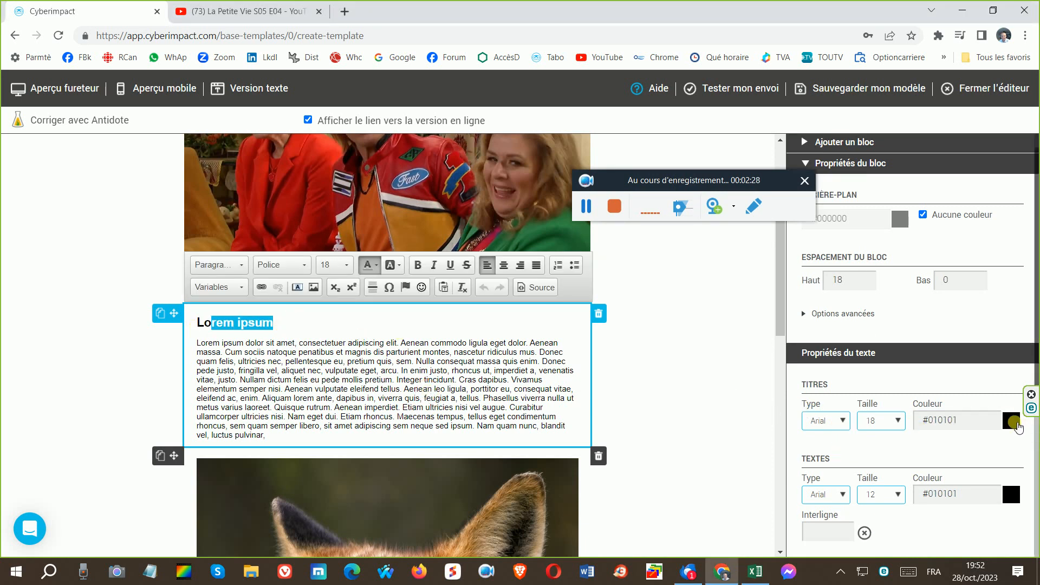
pyautogui.click(1011, 421)
pyautogui.click(816, 276)
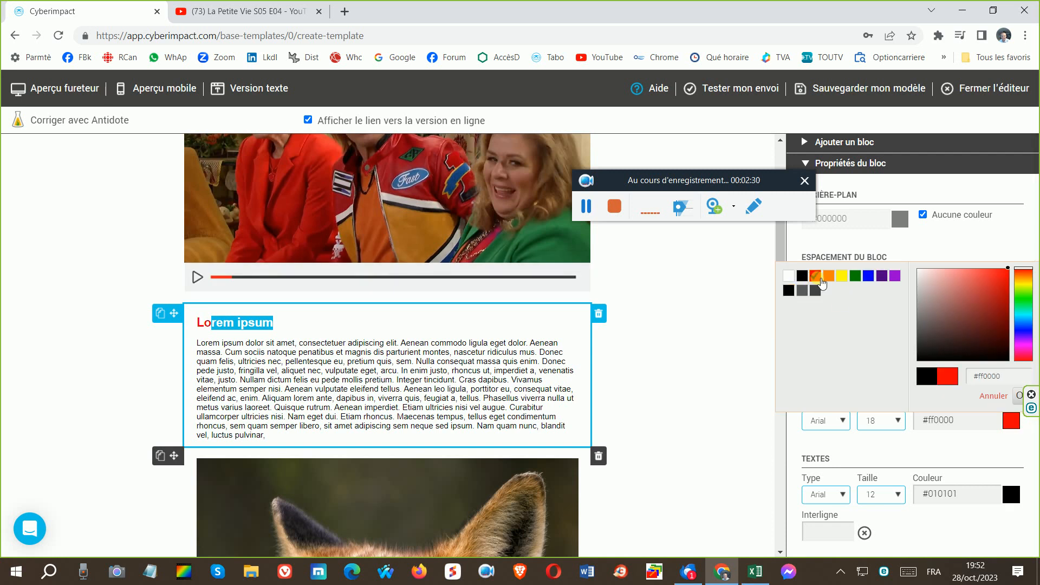
pyautogui.moveTo(240, 371); pyautogui.dragTo(242, 361)
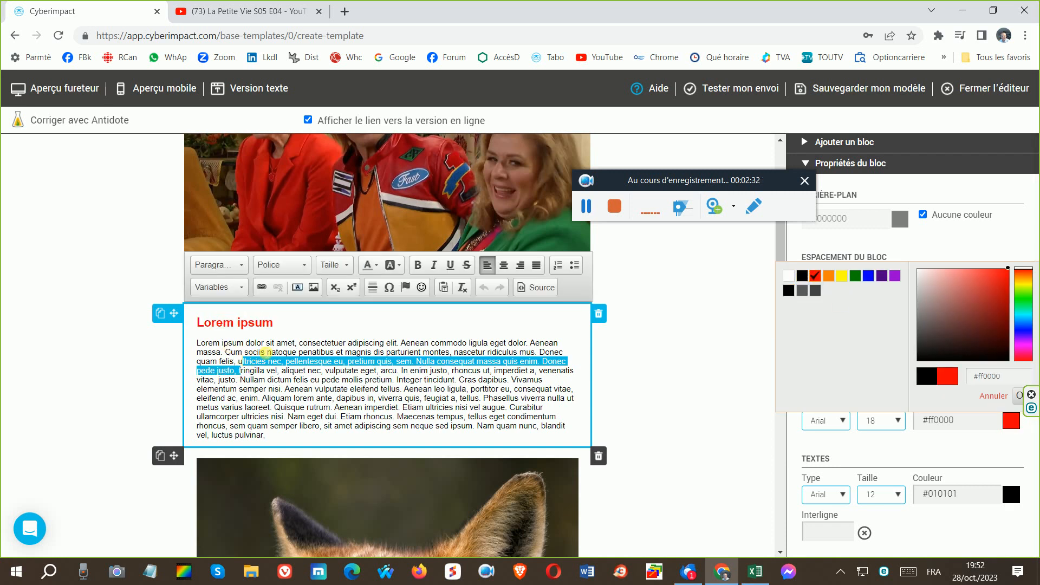
pyautogui.click(303, 380)
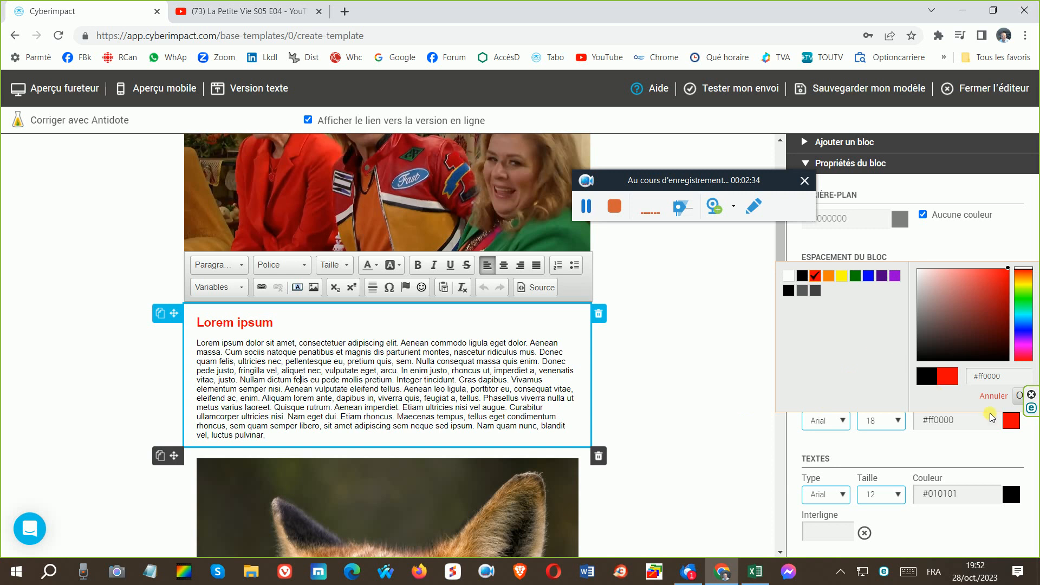
pyautogui.click(713, 349)
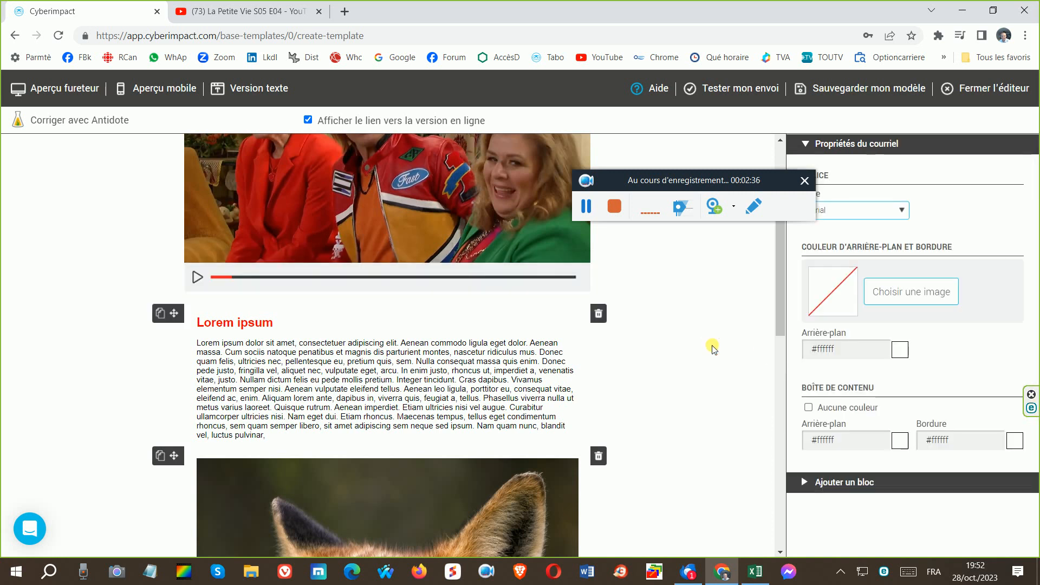
# Set the colour of the paragraph text in the text block to green (#008000)
pyautogui.click(349, 364)
pyautogui.scroll(-4, 898, 503)
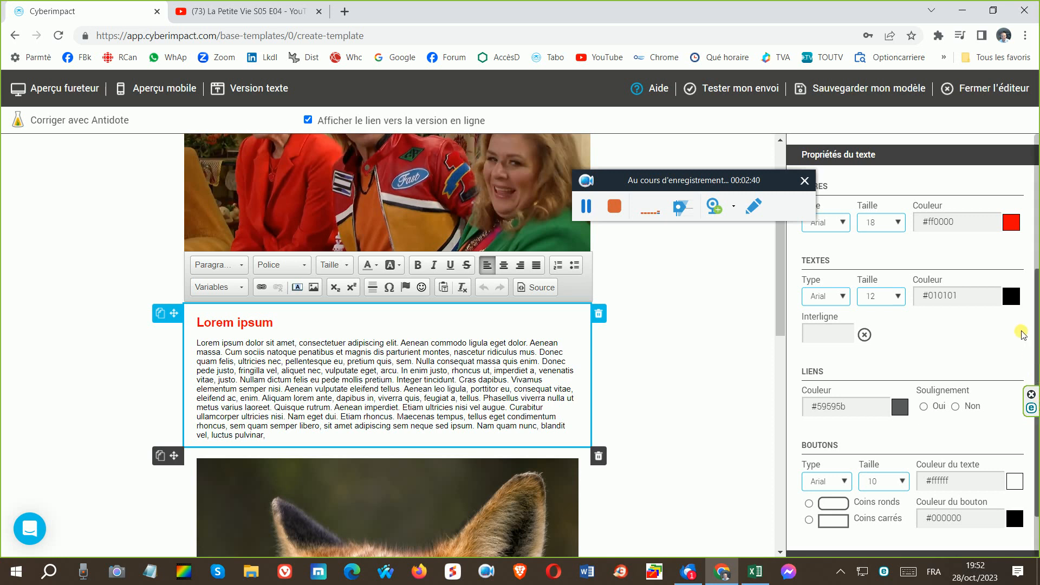
pyautogui.click(1017, 299)
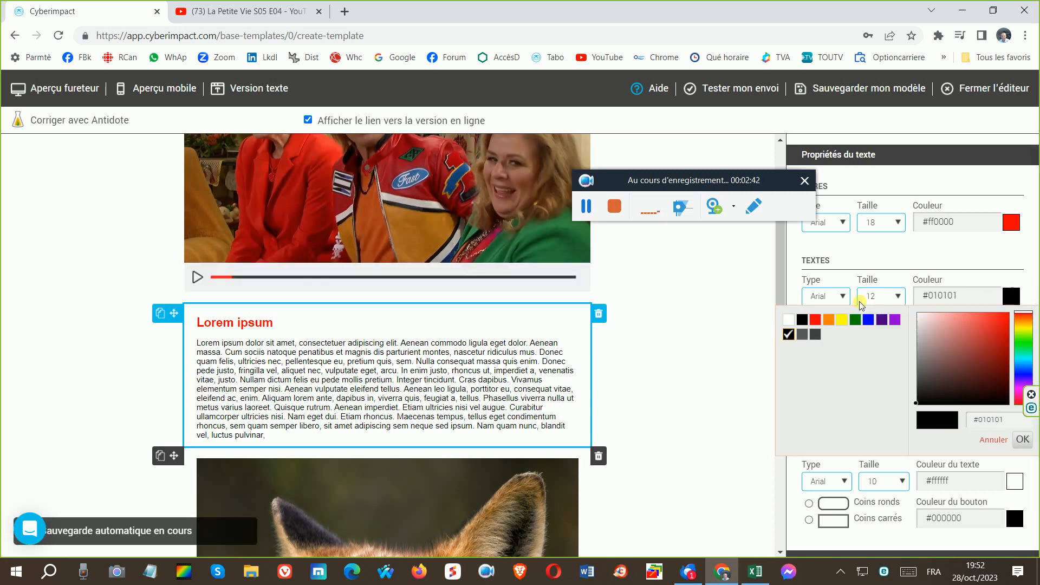
pyautogui.click(857, 319)
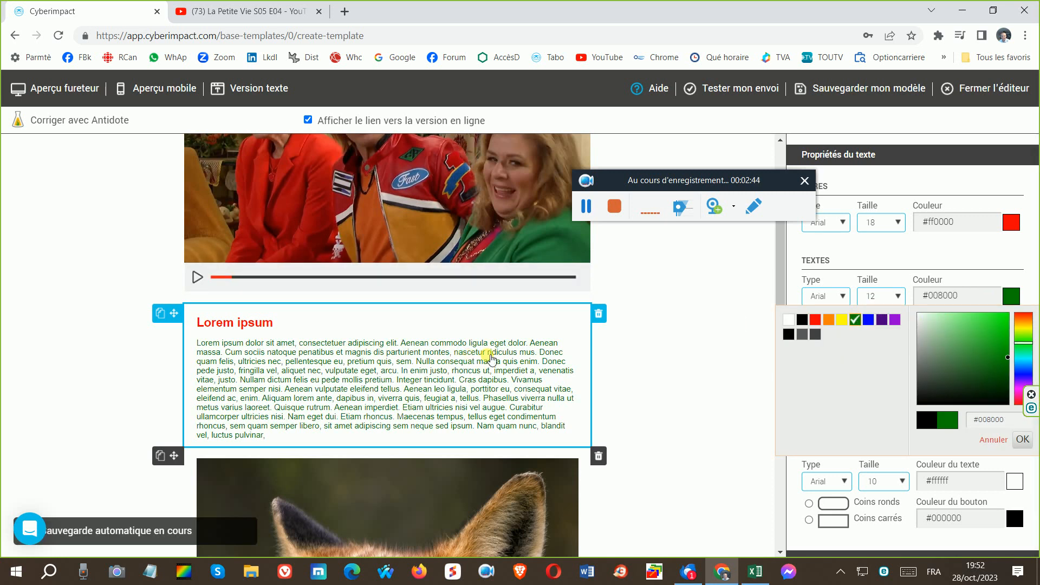
pyautogui.click(489, 355)
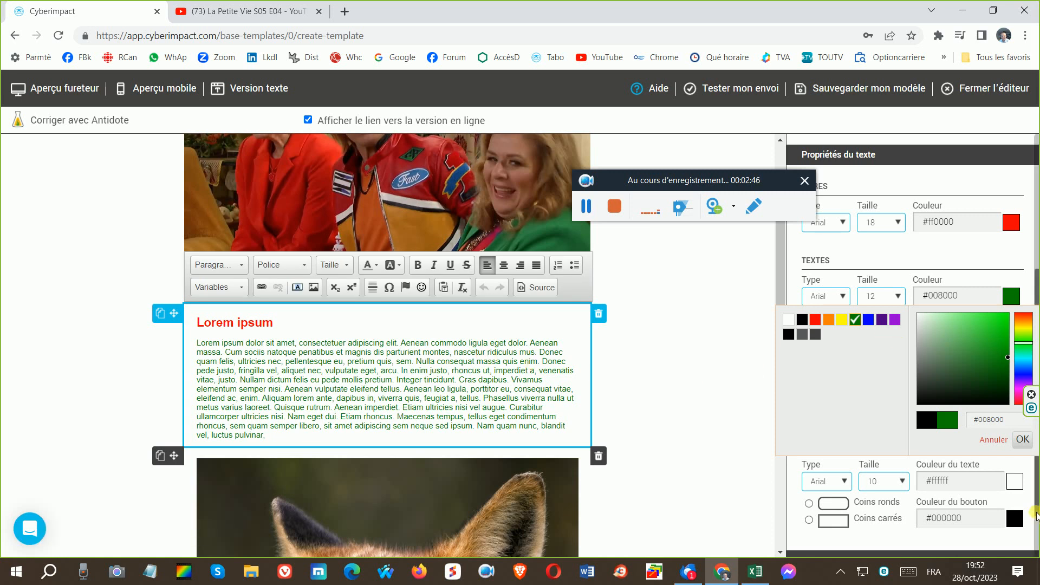
pyautogui.click(625, 335)
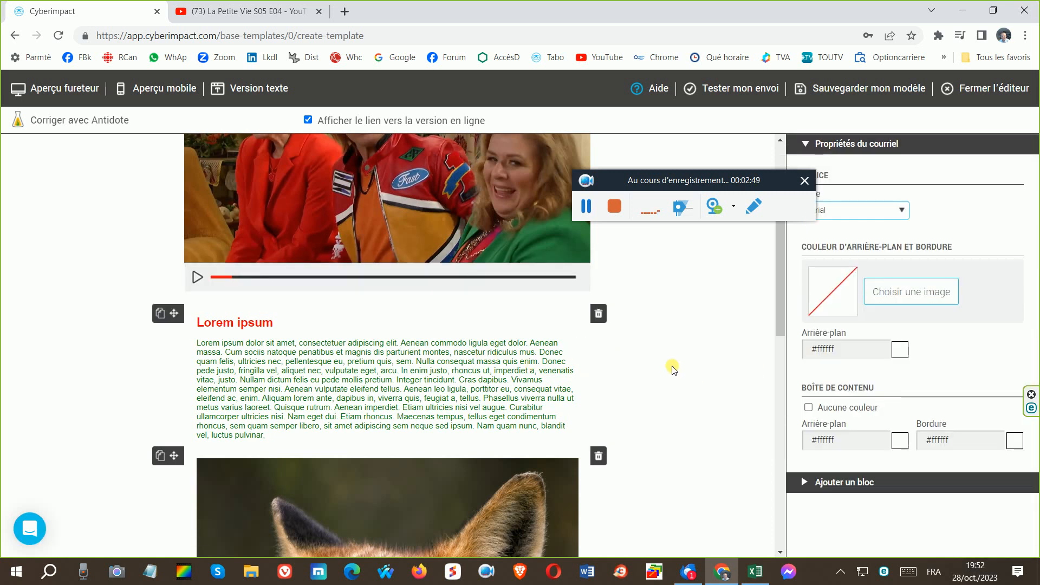
# Try size 28 for the paragraph text in the text block, and settle on size 18
pyautogui.click(511, 383)
pyautogui.scroll(-1, 846, 417)
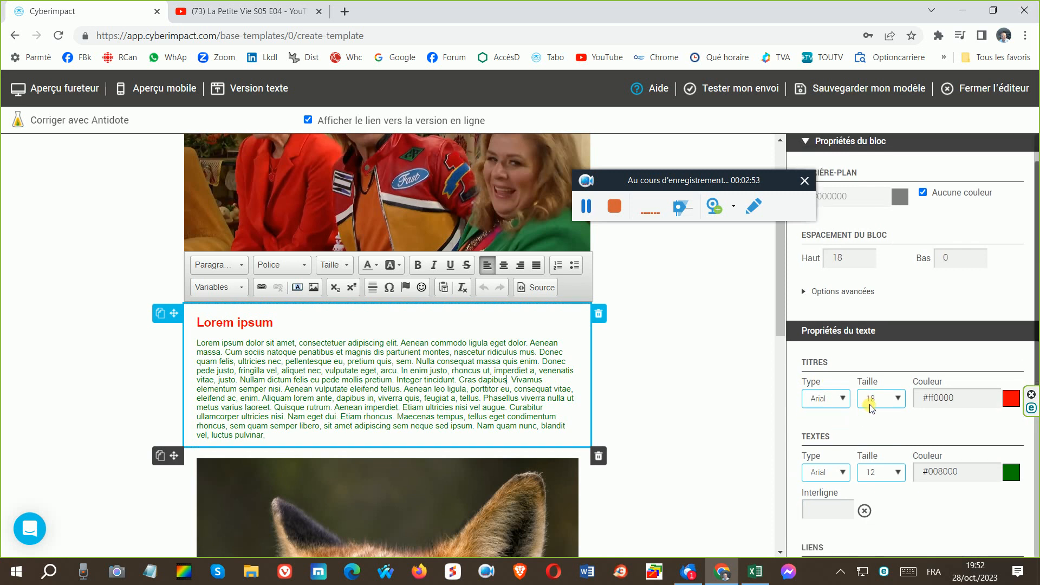
pyautogui.click(897, 476)
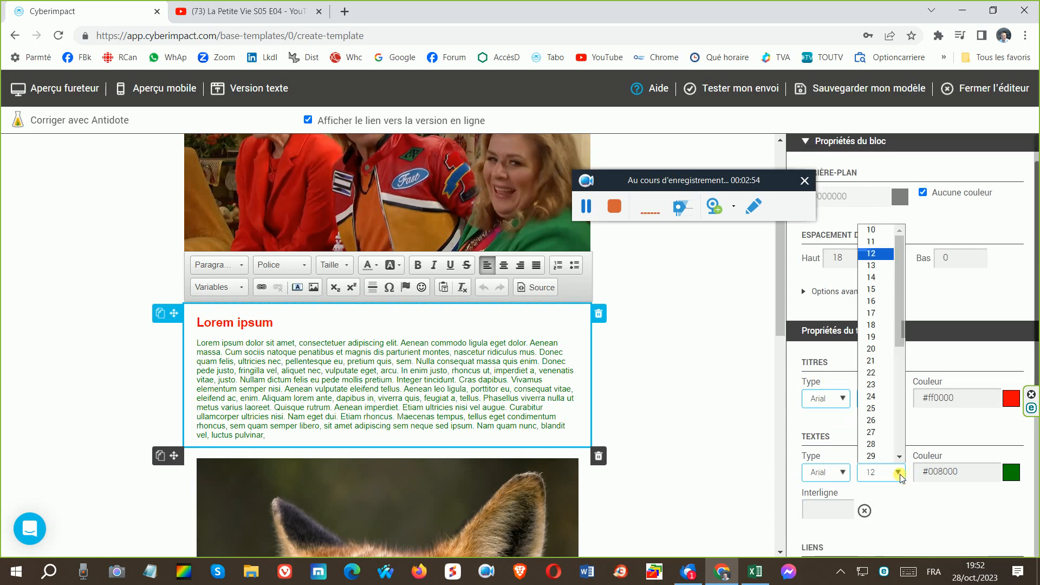
pyautogui.click(878, 443)
pyautogui.scroll(-1, 620, 387)
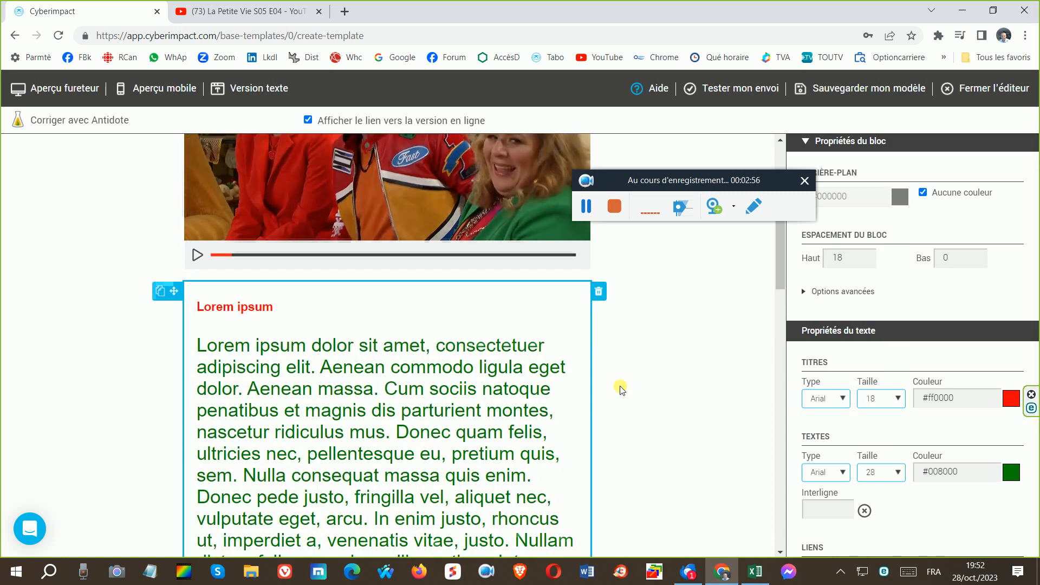
pyautogui.click(897, 471)
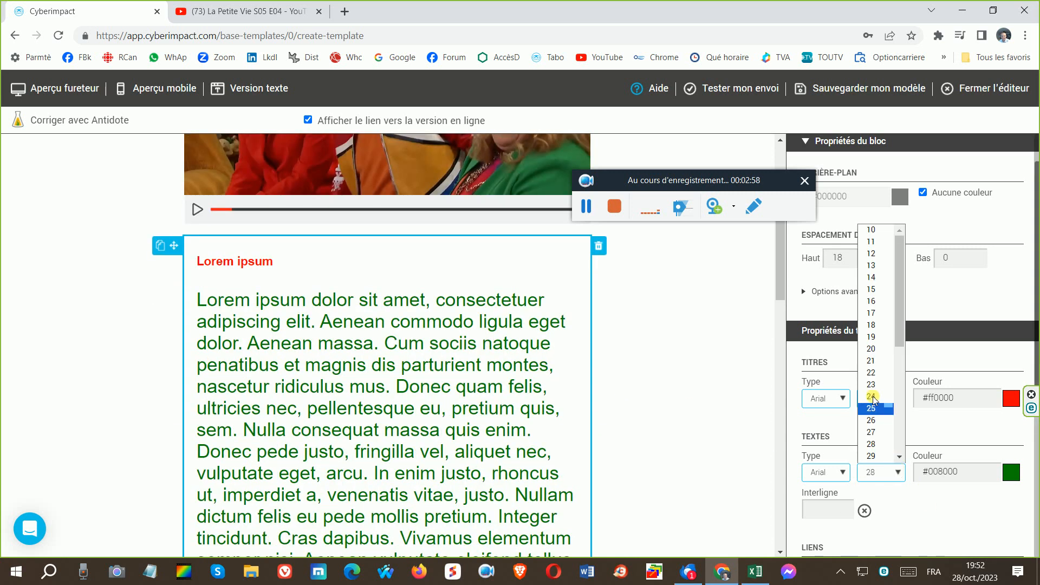
pyautogui.click(873, 325)
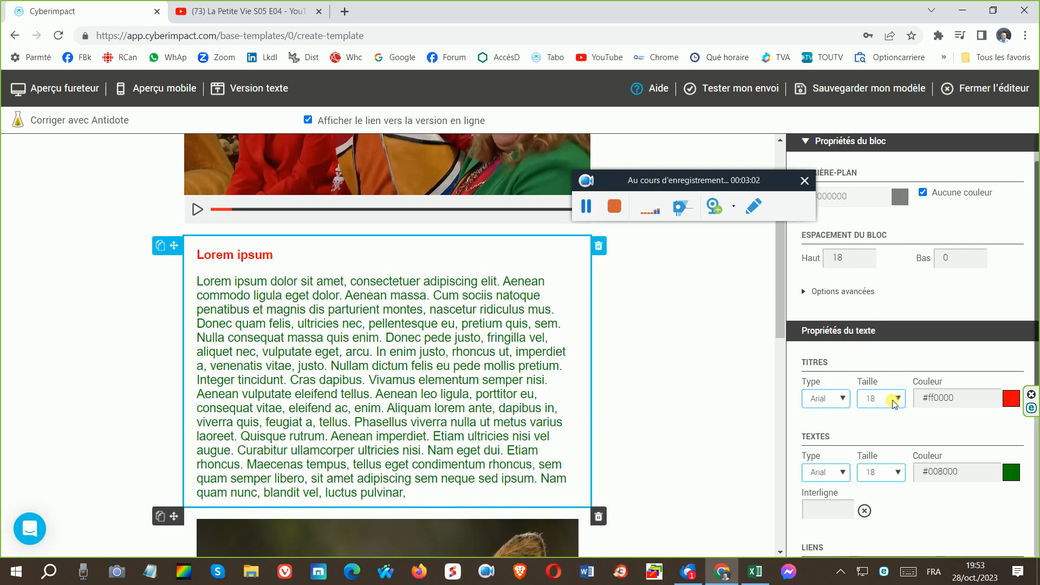
pyautogui.click(898, 473)
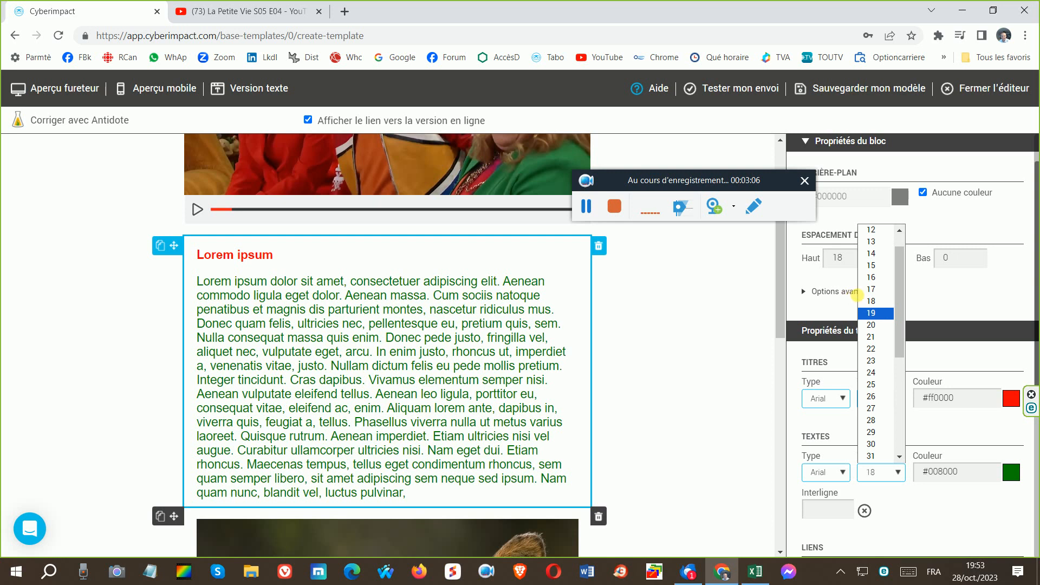
pyautogui.click(857, 294)
pyautogui.scroll(-1, 873, 480)
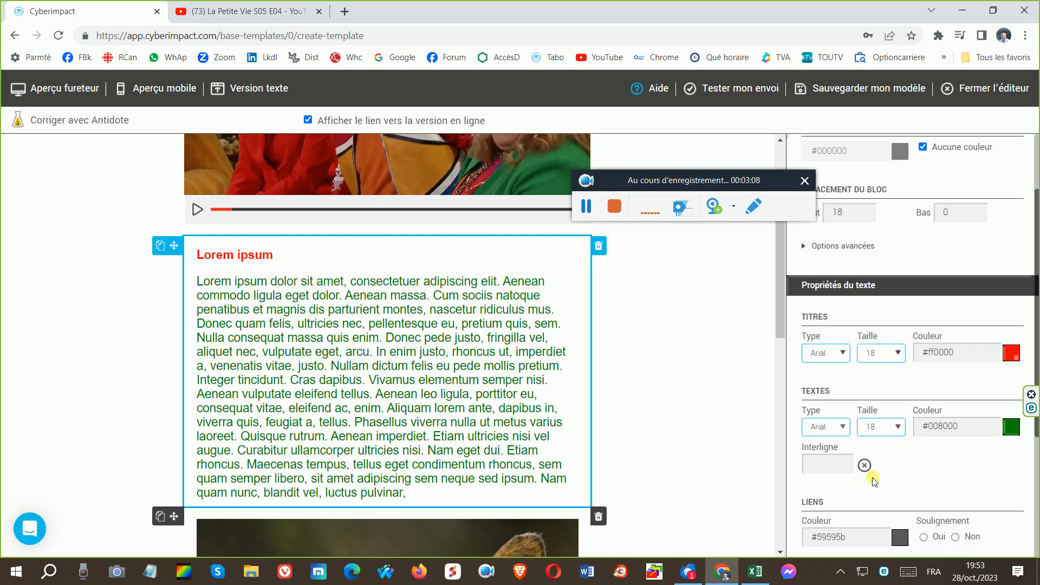
# Insert a line break in place of the "p" of "pulvinar" at the end of the paragraph, moving "ulvinar," to its own line
pyautogui.scroll(-3, 873, 480)
pyautogui.scroll(-2, 488, 473)
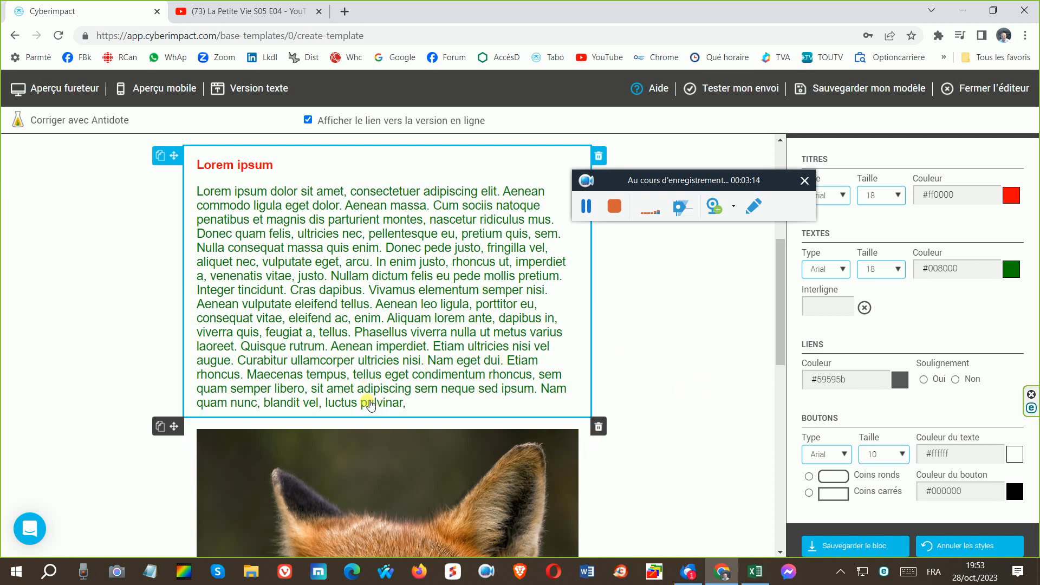
pyautogui.click(370, 404)
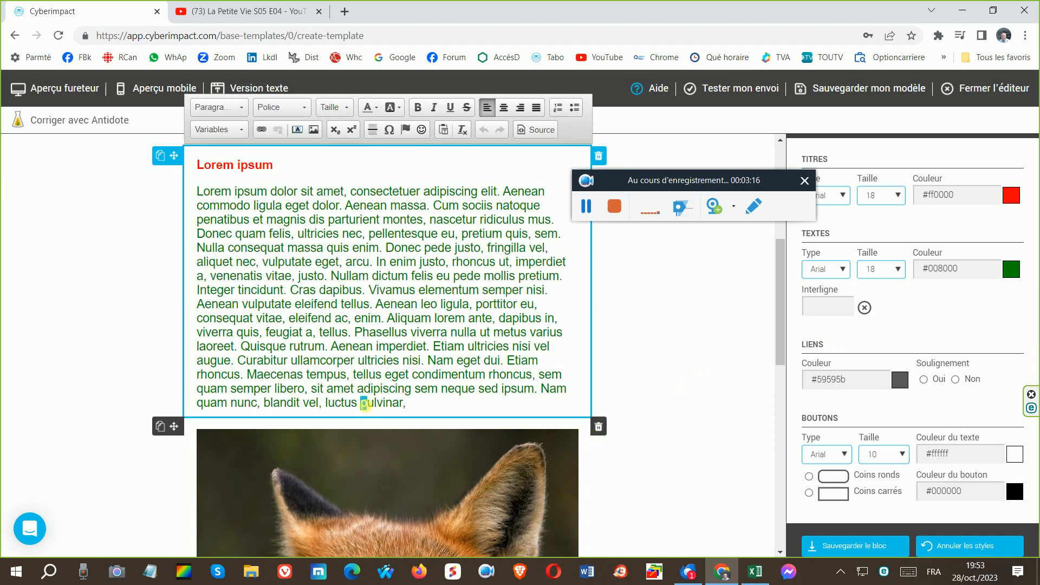
pyautogui.press('Return')
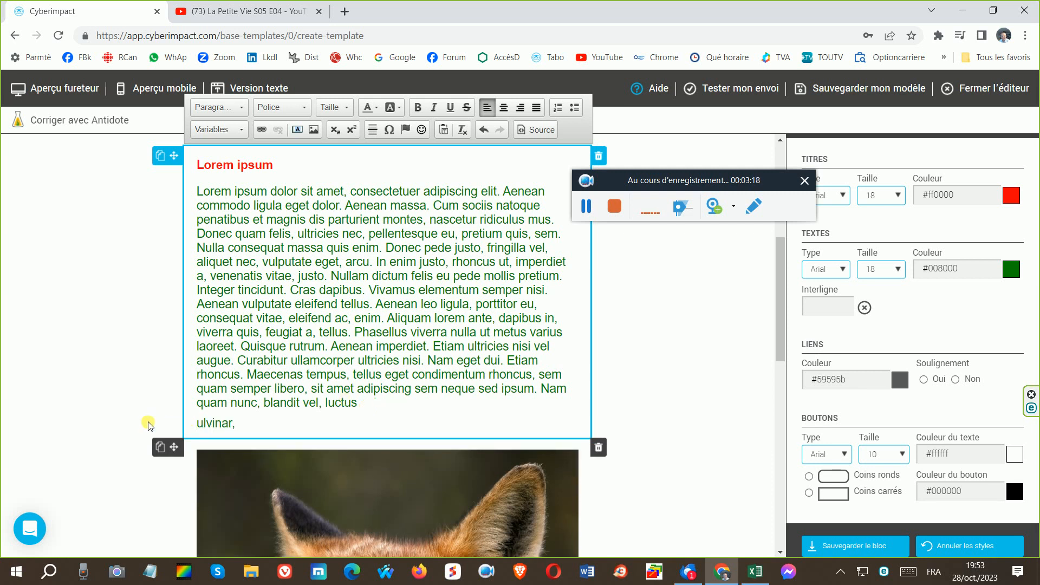
pyautogui.doubleClick(221, 423)
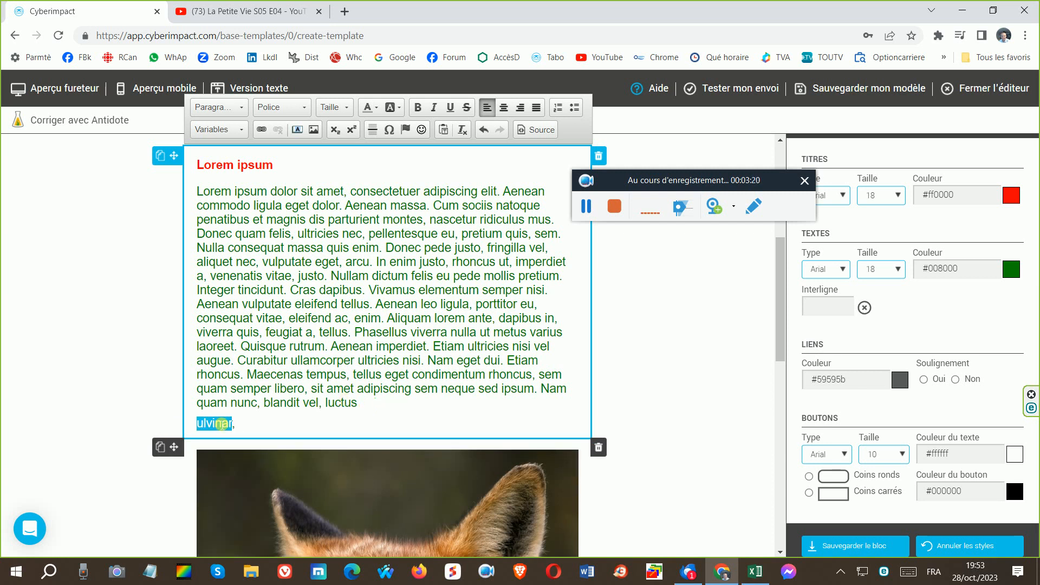
pyautogui.click(261, 130)
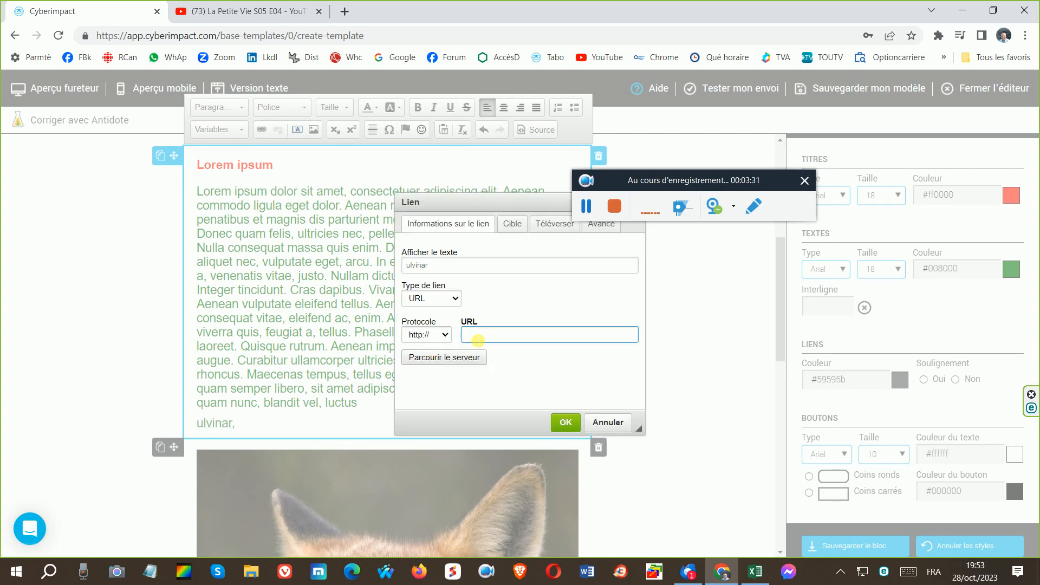
pyautogui.write('www.youtube.com/watch?v=F1naaLguIRk')
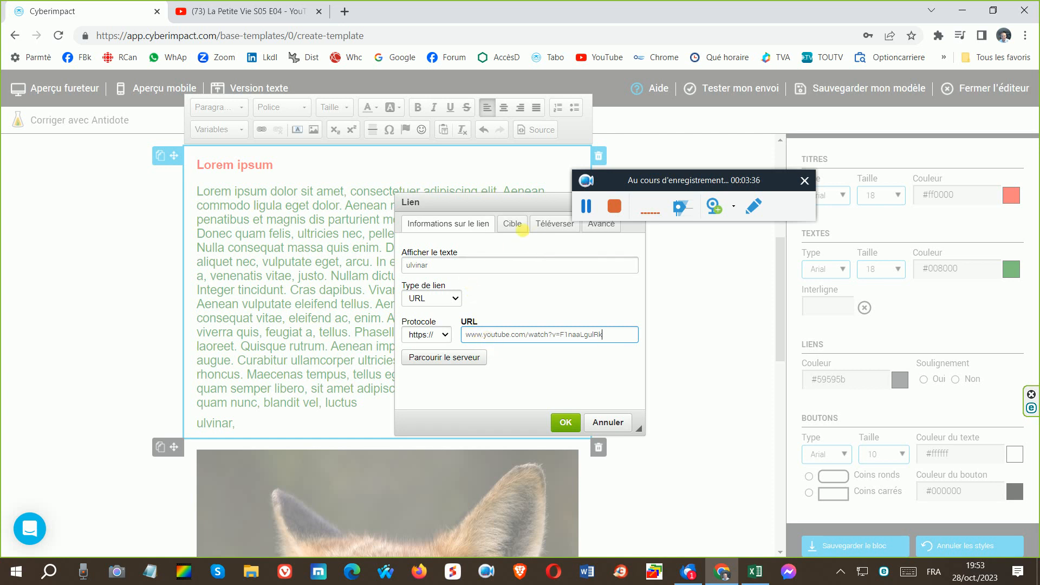
pyautogui.click(510, 225)
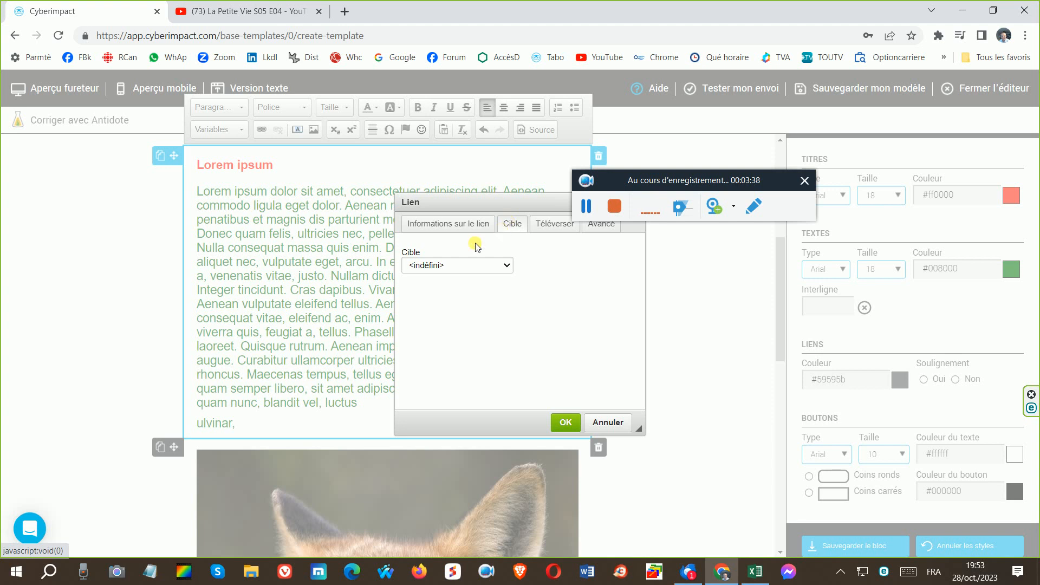
pyautogui.click(433, 266)
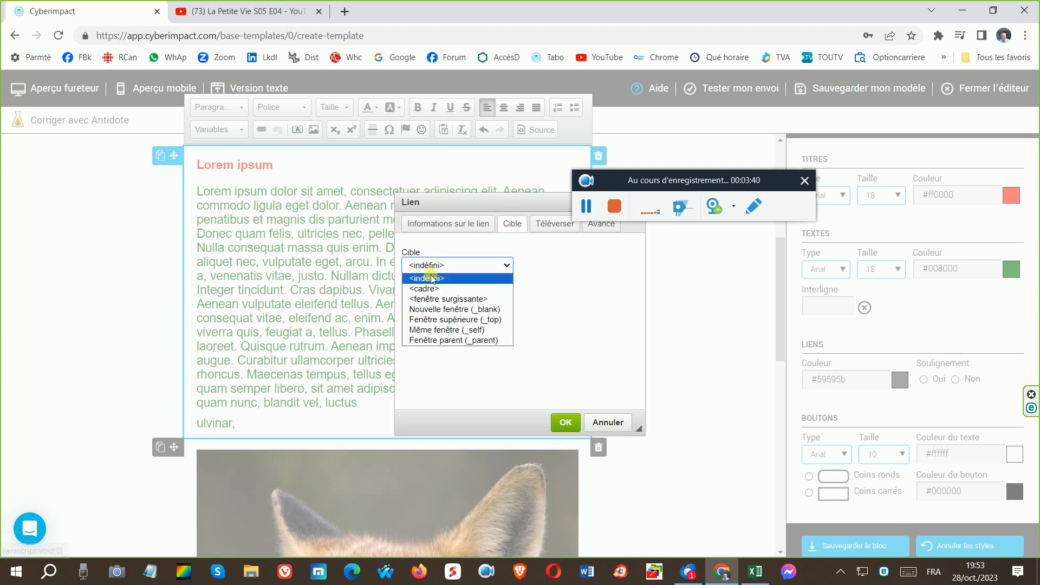
pyautogui.click(438, 309)
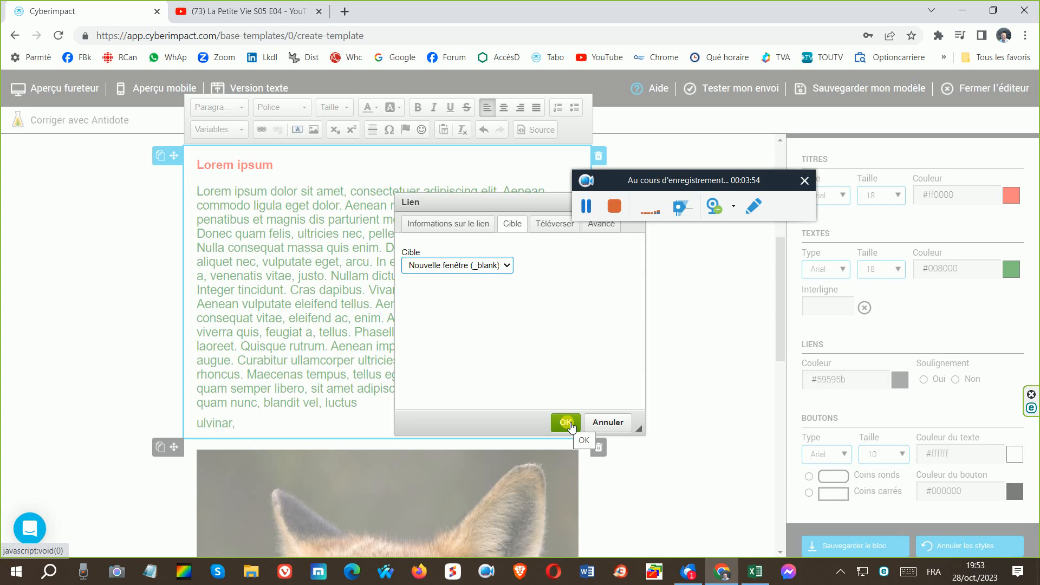
pyautogui.click(570, 427)
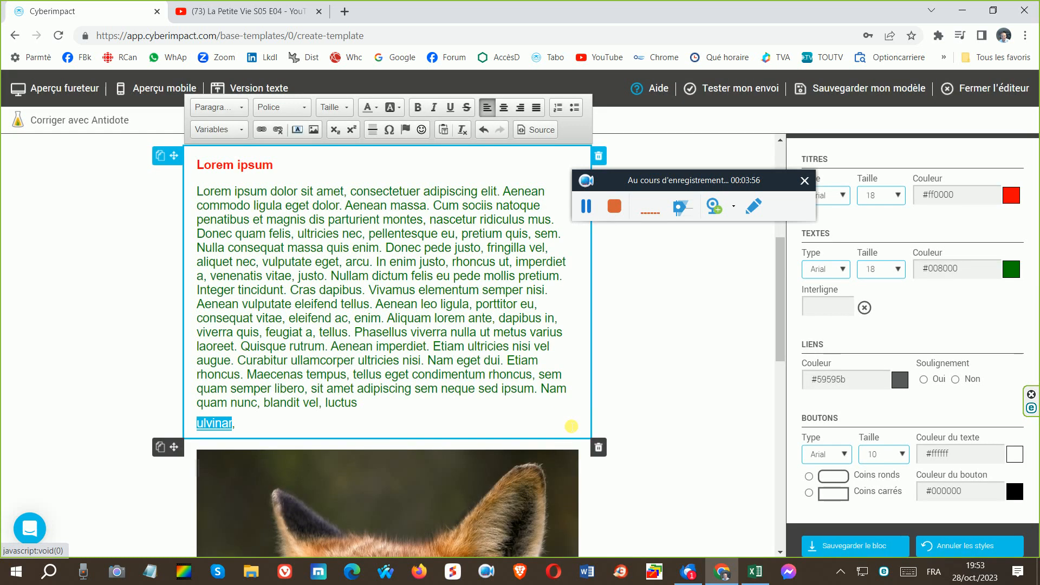
# Turn the "ulvinar" link into a button and centre it
pyautogui.click(297, 131)
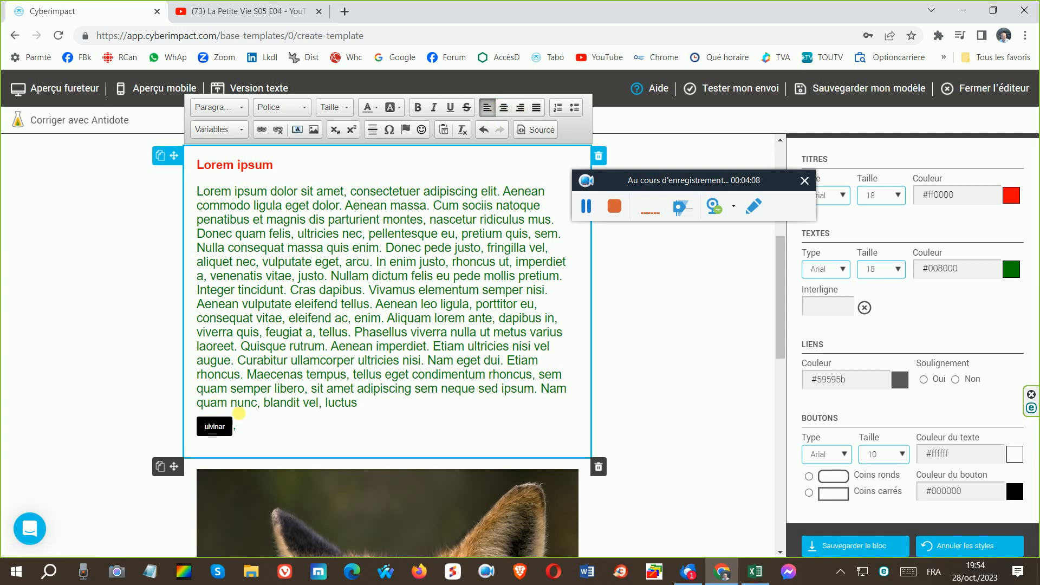
pyautogui.click(505, 108)
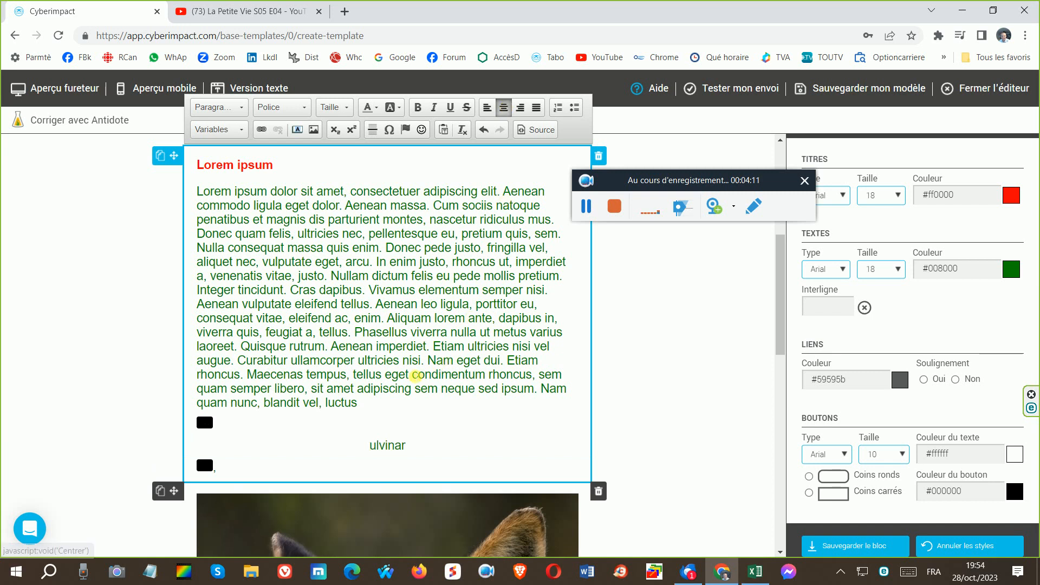
pyautogui.doubleClick(391, 452)
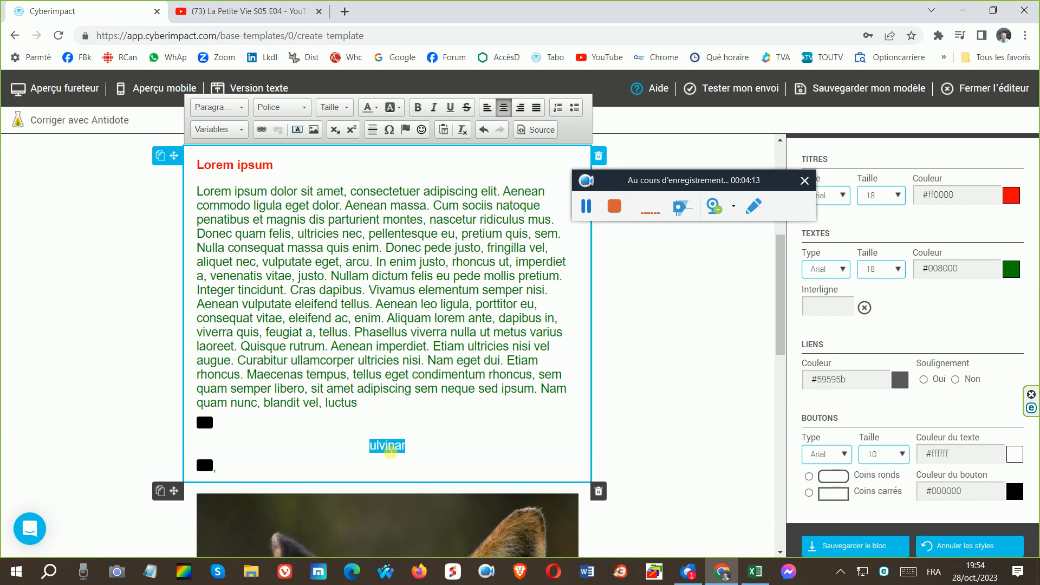
pyautogui.click(261, 129)
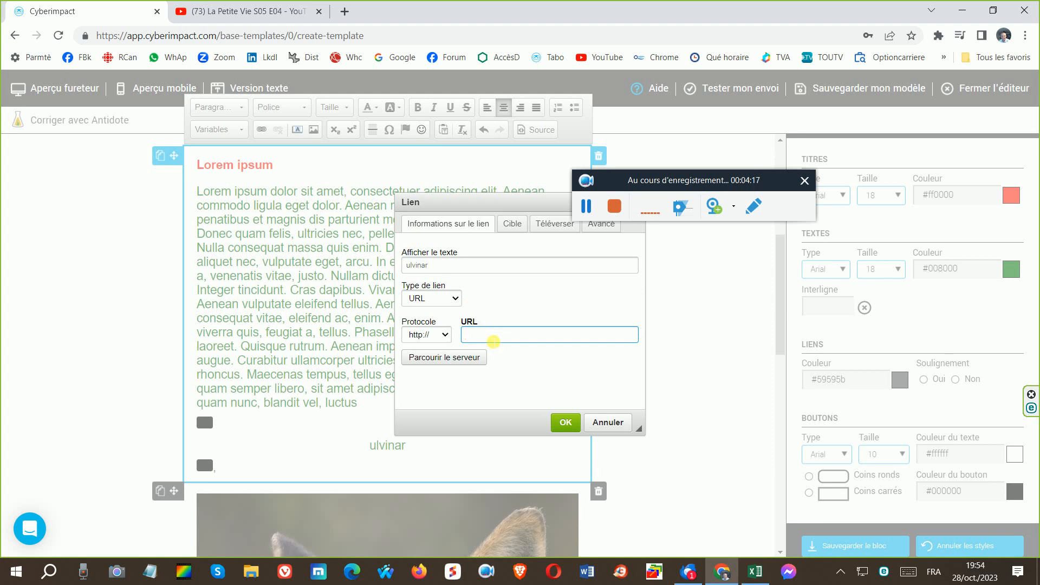
pyautogui.write('www.youtube.com/watch?v=F1naaLgulRk')
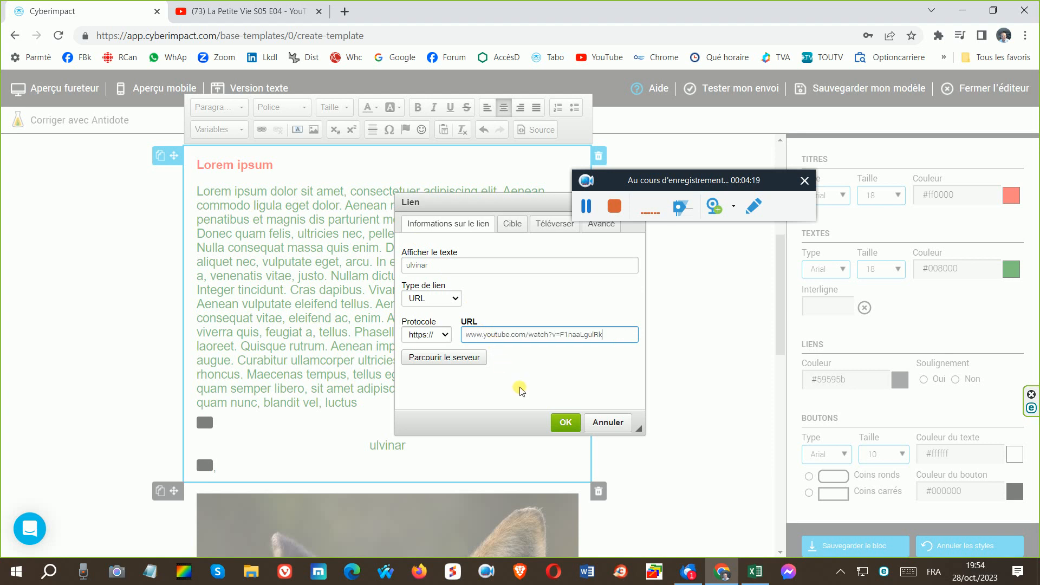
pyautogui.click(514, 226)
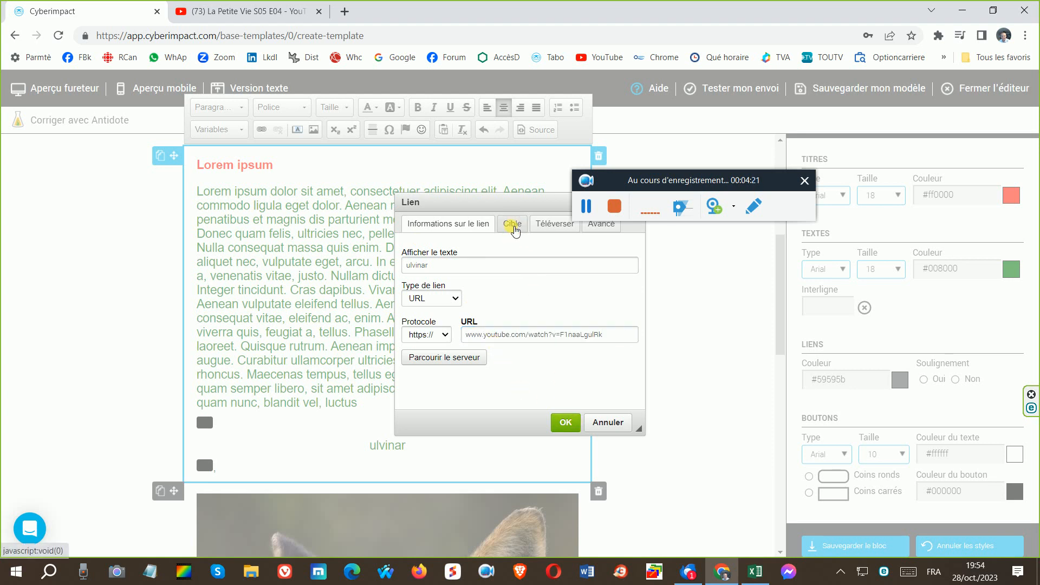
pyautogui.click(425, 266)
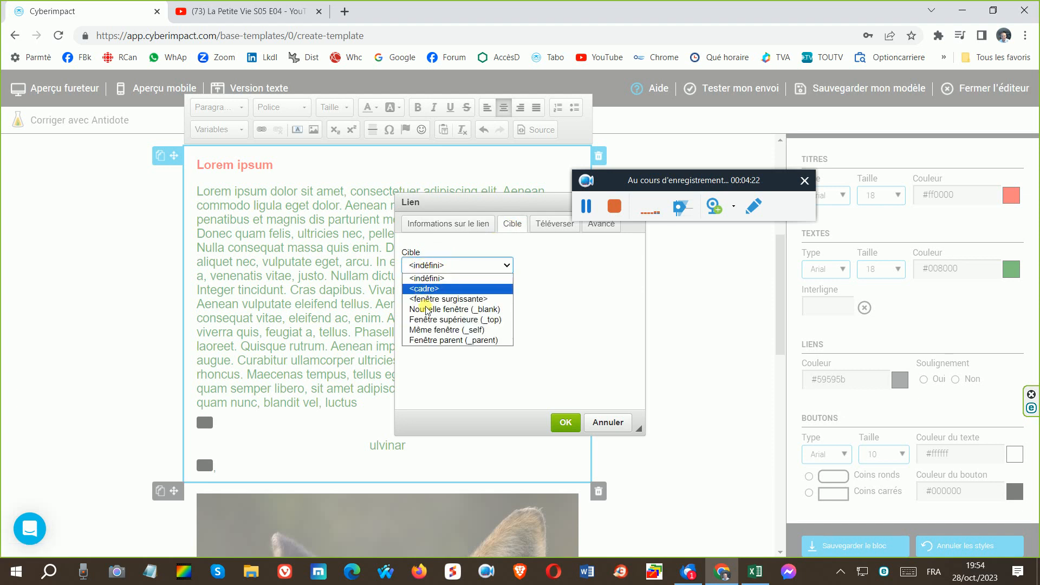
pyautogui.click(438, 313)
pyautogui.click(565, 422)
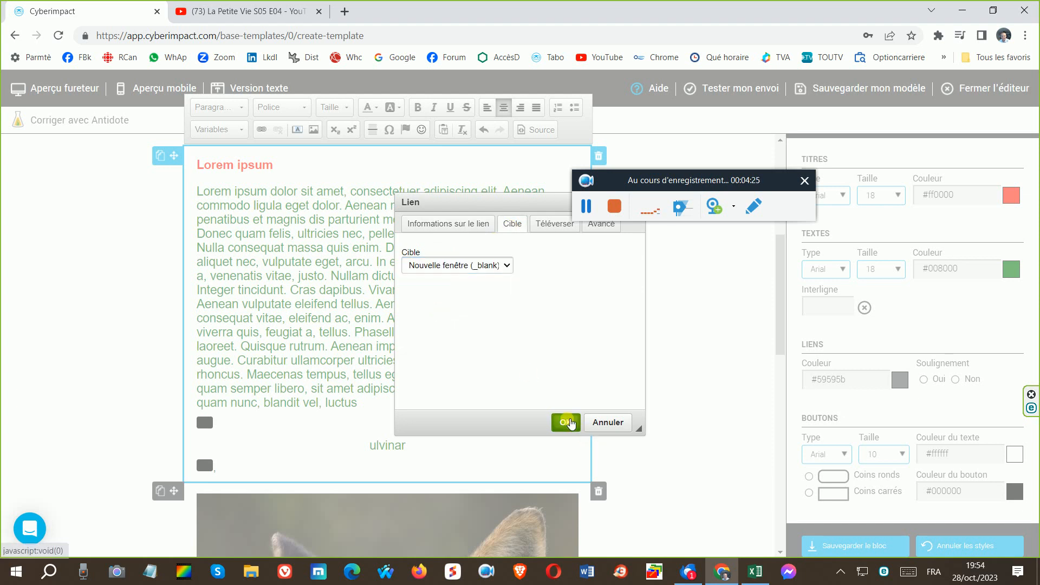
# Convert the "ulvinar" link into a button and set the text block's button colour to red, #ff0000
pyautogui.click(295, 128)
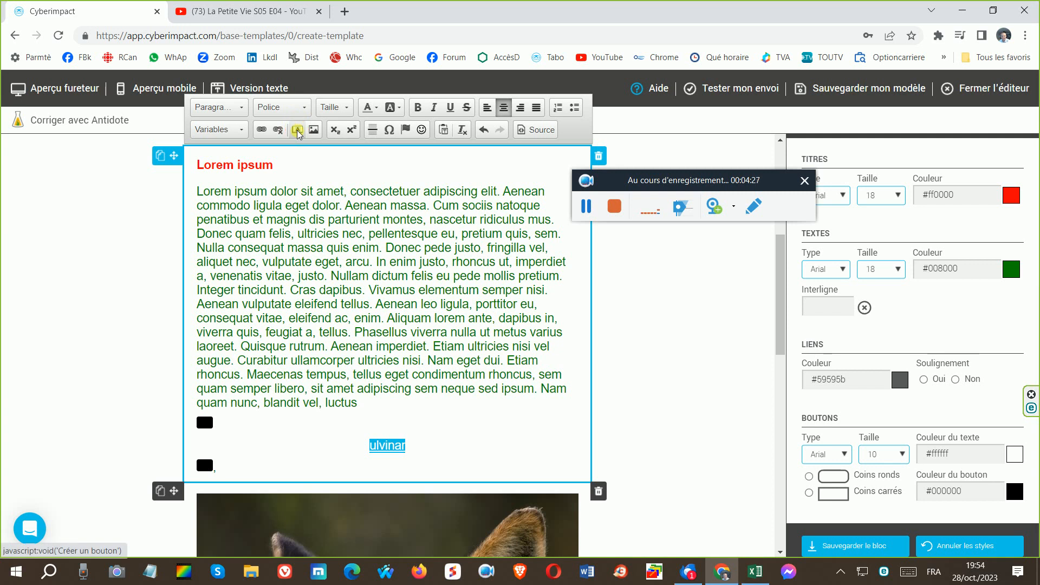
pyautogui.scroll(-3, 413, 466)
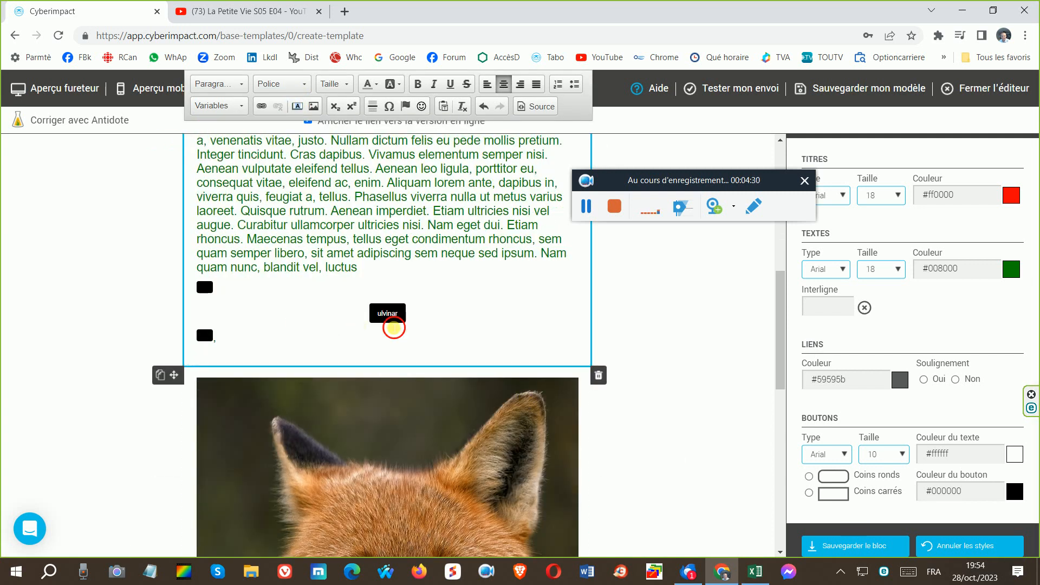
pyautogui.moveTo(394, 327); pyautogui.dragTo(447, 349)
pyautogui.scroll(-1, 1006, 452)
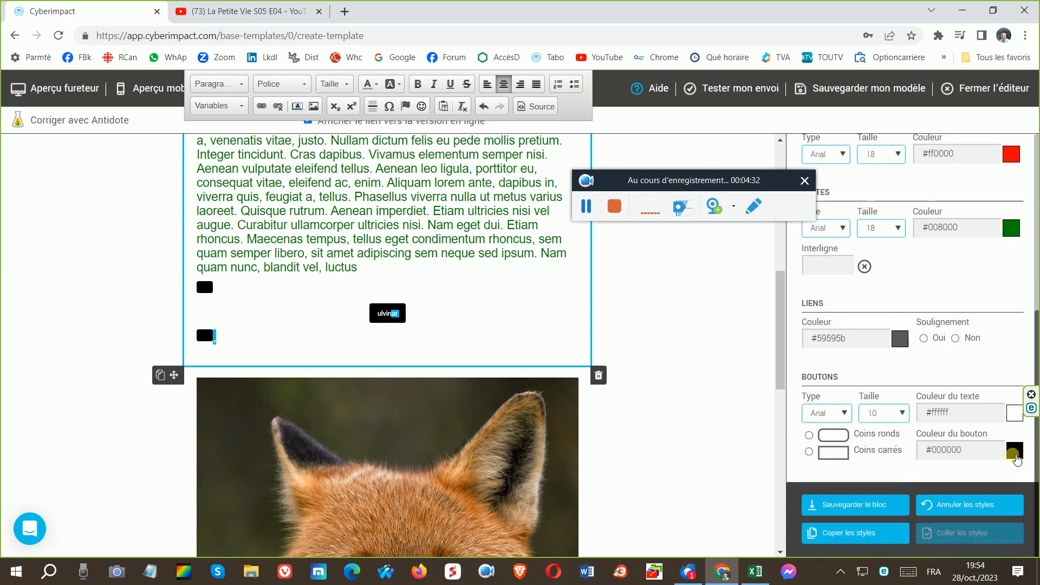
pyautogui.click(1015, 457)
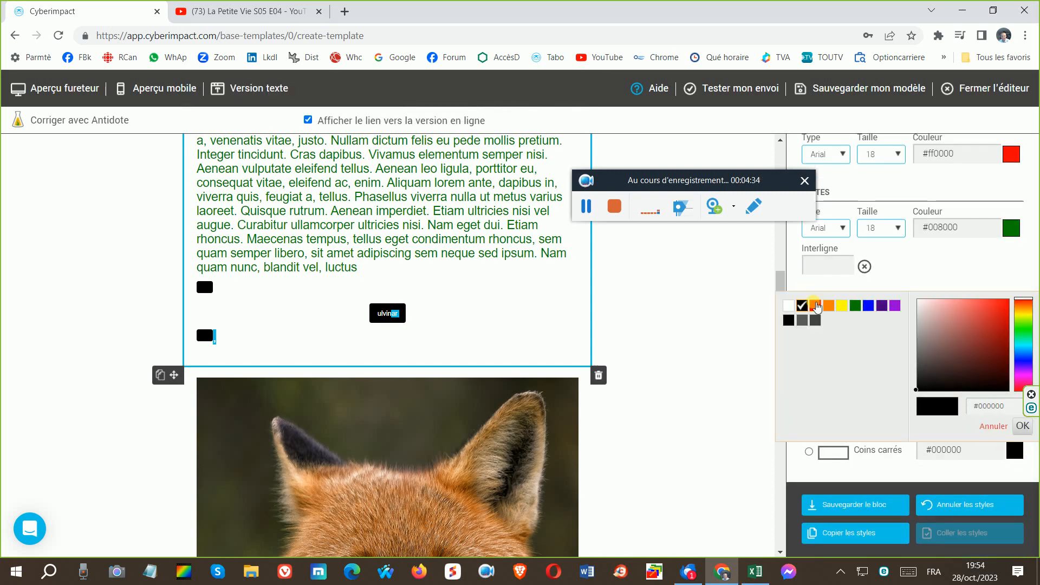
pyautogui.click(815, 306)
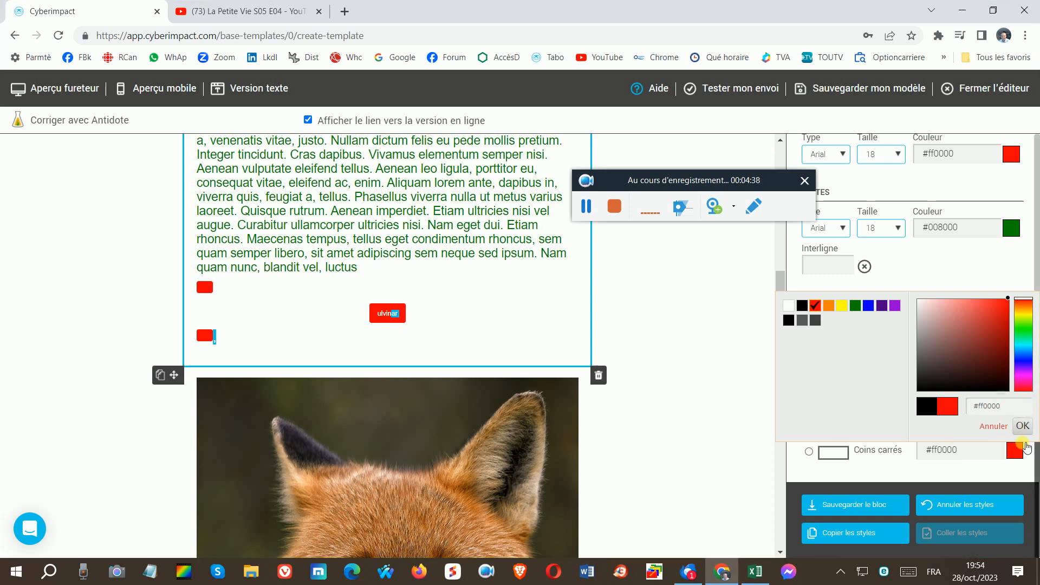
pyautogui.click(1023, 426)
pyautogui.scroll(-1, 687, 340)
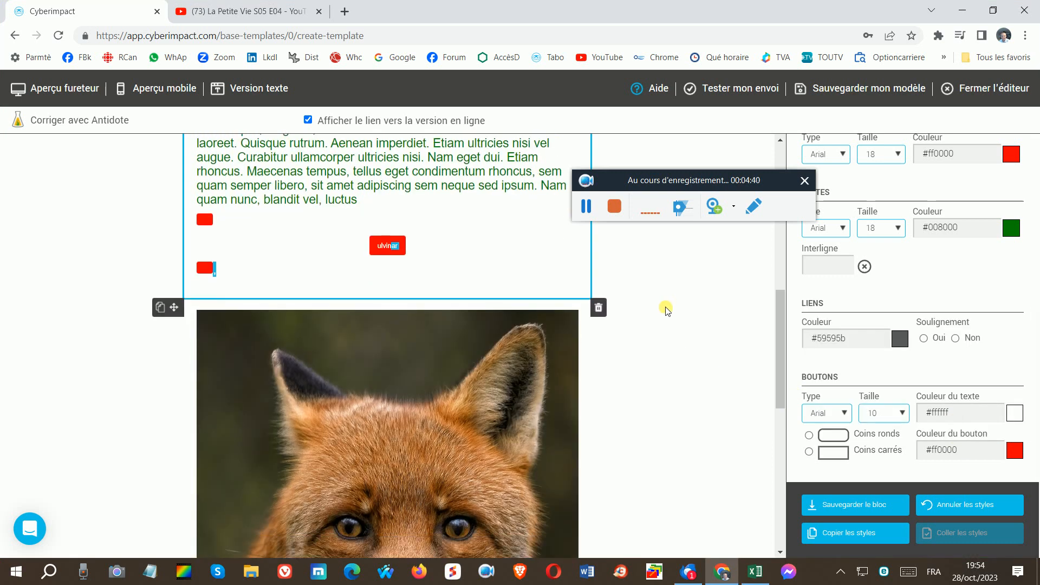
pyautogui.click(698, 371)
# Duplicate the "Lorem ipsum" text block several times below the video
pyautogui.scroll(-4, 702, 366)
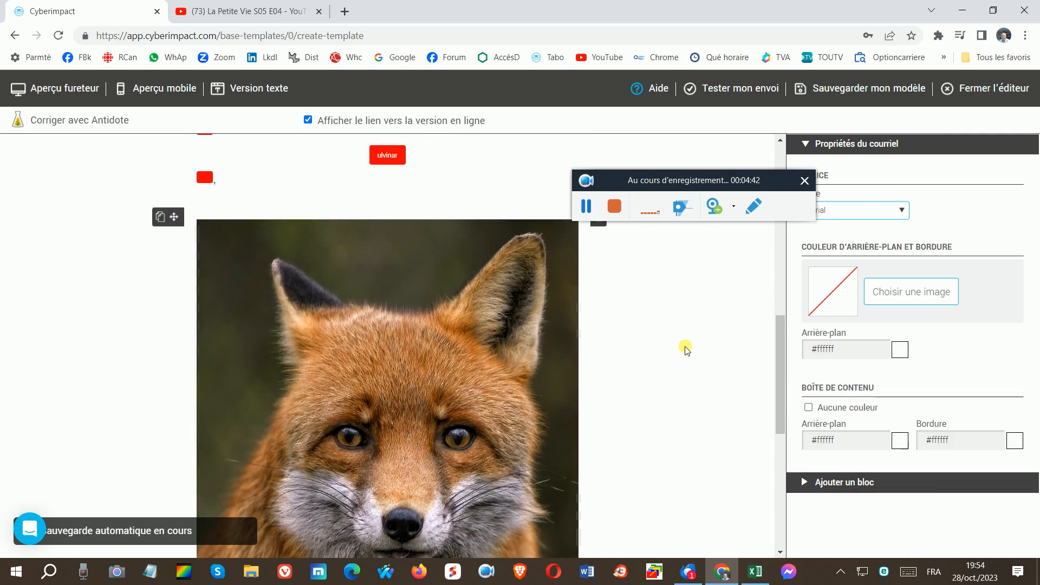
pyautogui.scroll(10, 704, 361)
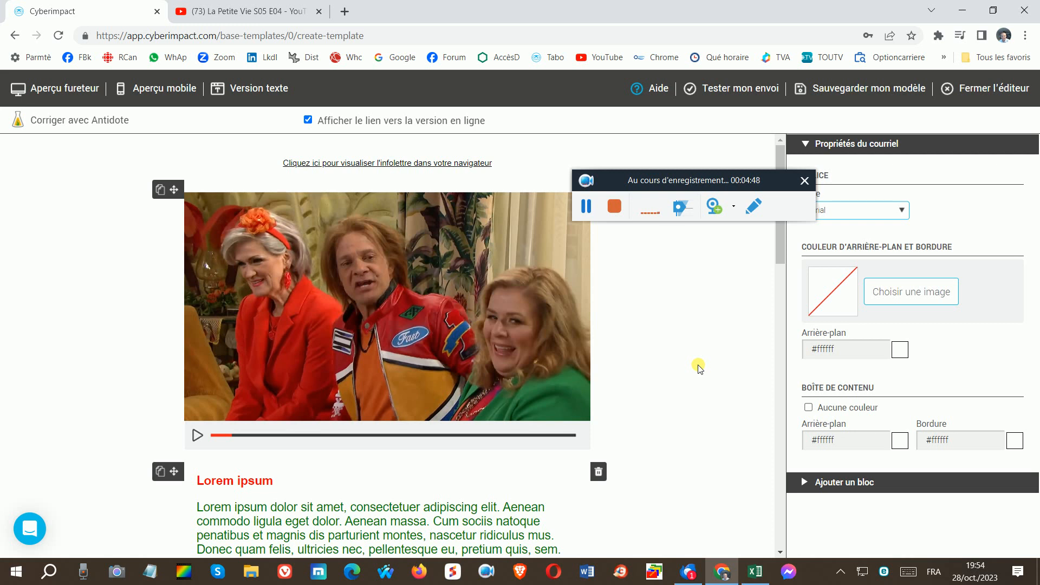
pyautogui.scroll(-4, 621, 377)
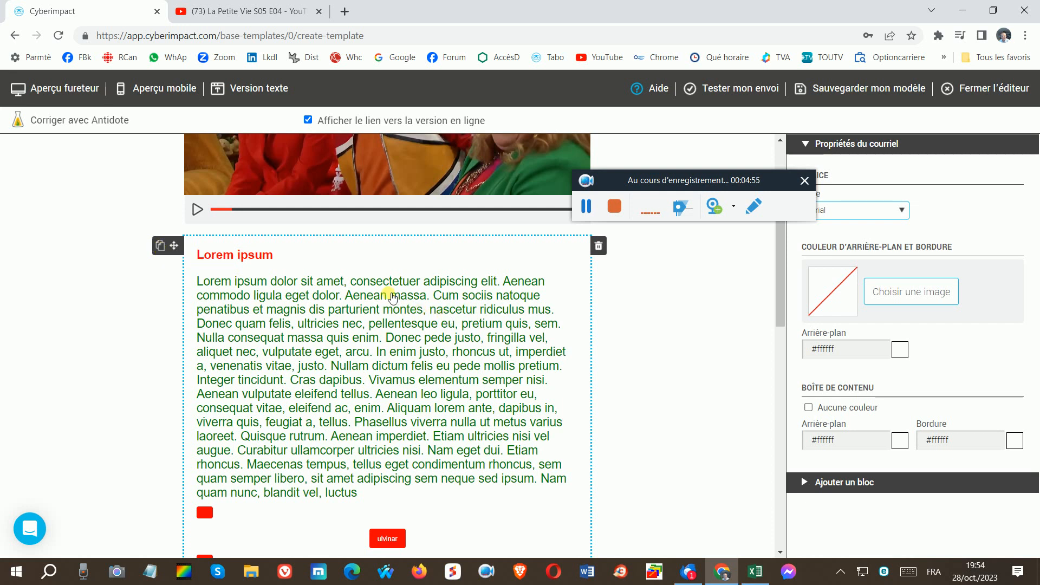
pyautogui.scroll(-3, 396, 297)
pyautogui.scroll(2, 406, 482)
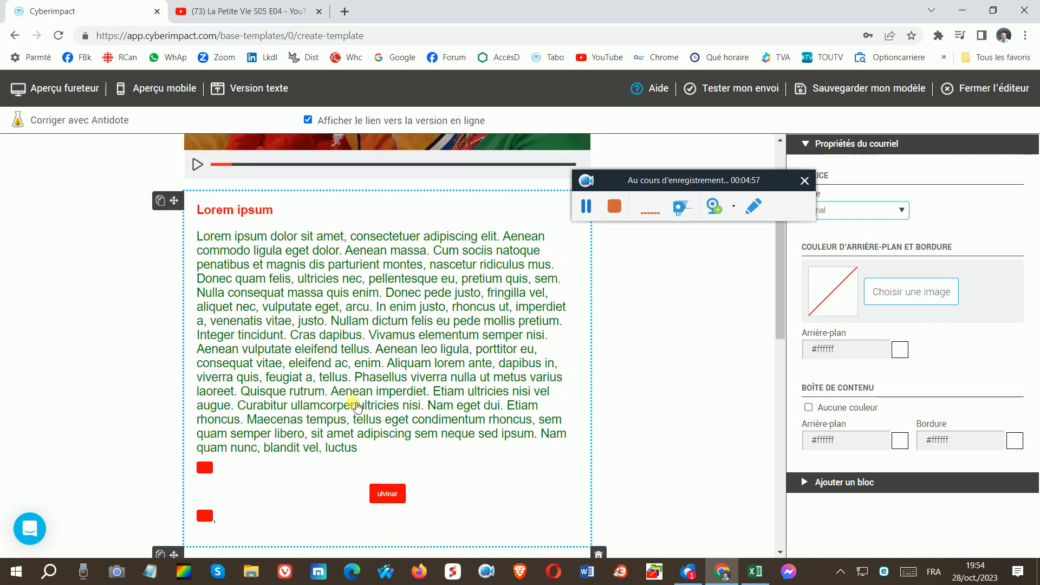
pyautogui.click(160, 202)
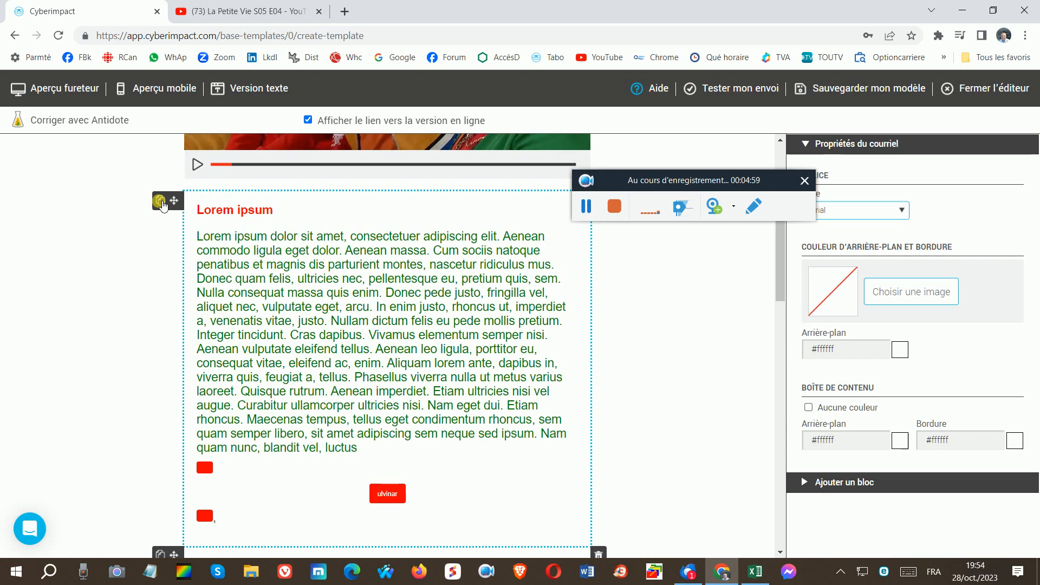
pyautogui.scroll(-2, 281, 279)
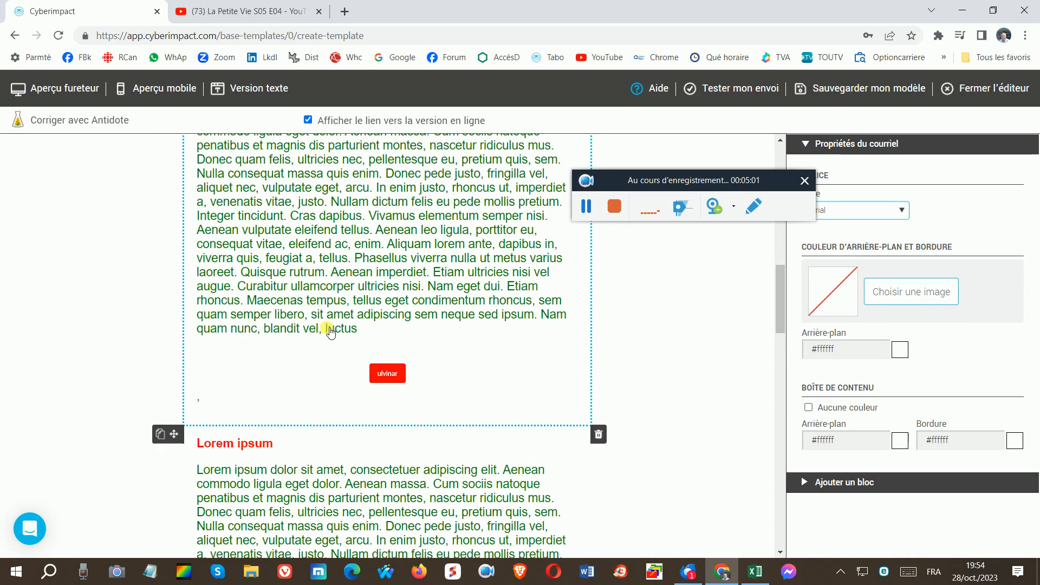
pyautogui.scroll(-7, 331, 332)
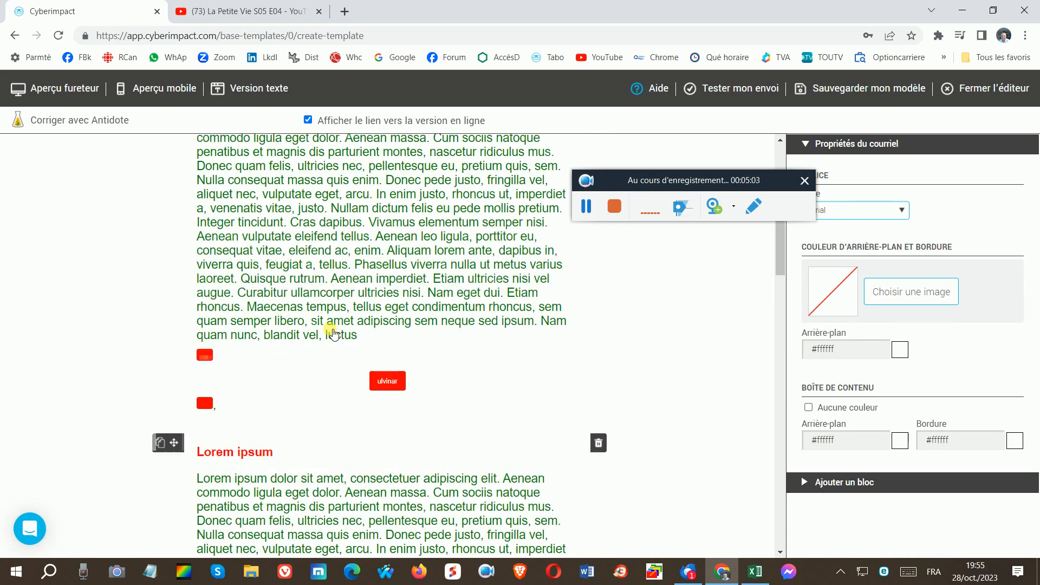
# Give the first text block below the video a pale pink background, #ebc9c9
pyautogui.scroll(4, 333, 332)
pyautogui.click(375, 346)
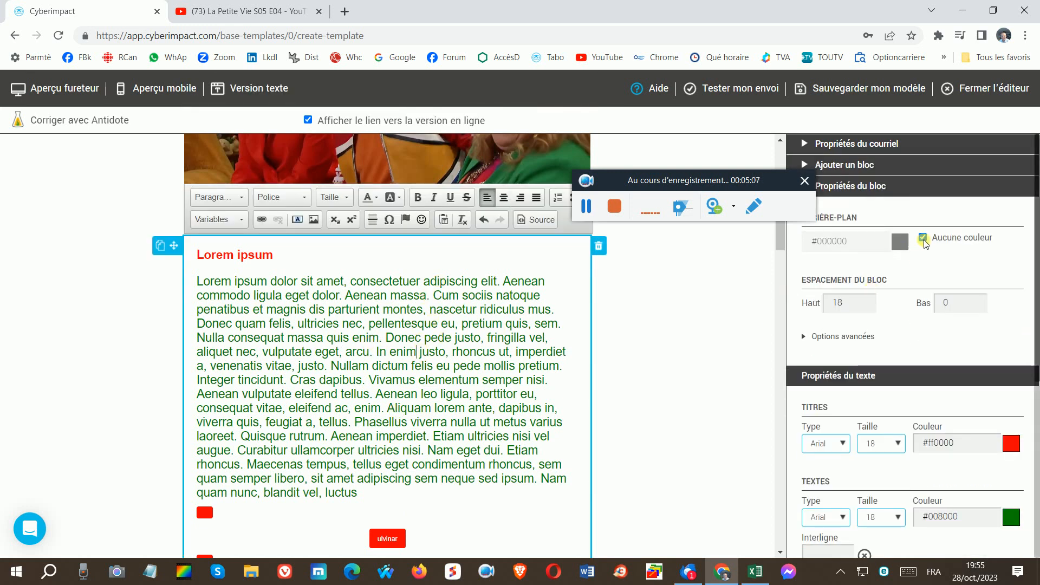
pyautogui.click(923, 237)
pyautogui.click(900, 241)
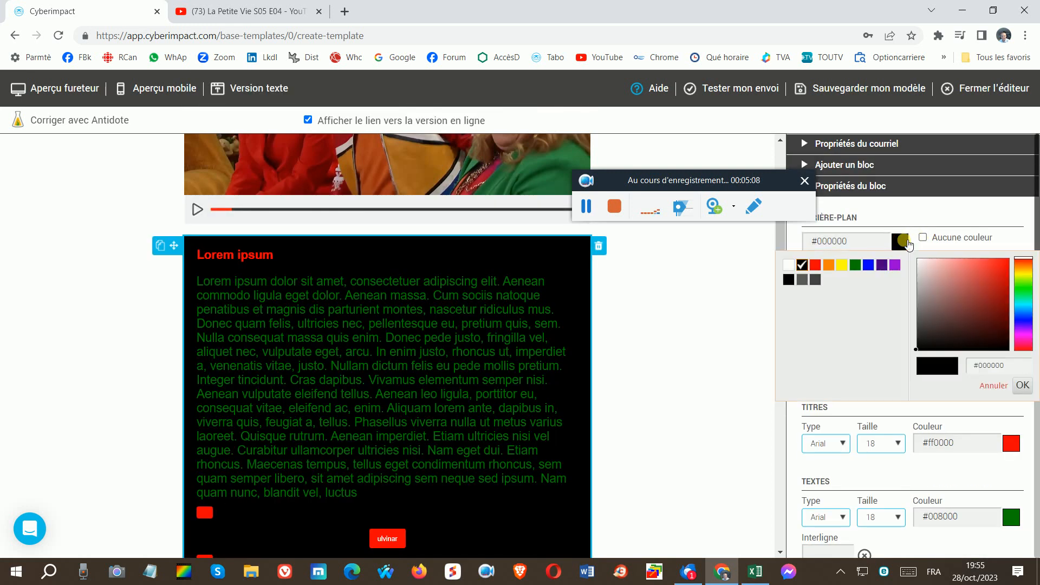
pyautogui.click(929, 264)
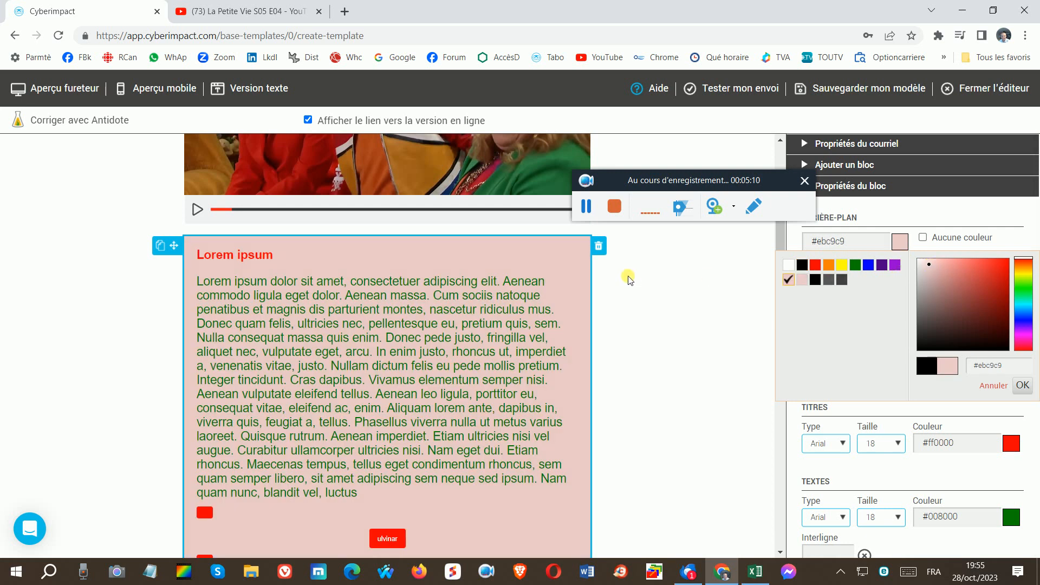
pyautogui.click(648, 386)
# Enable a background colour on the second text block and set it to pale yellow, #e4e486
pyautogui.scroll(-5, 647, 386)
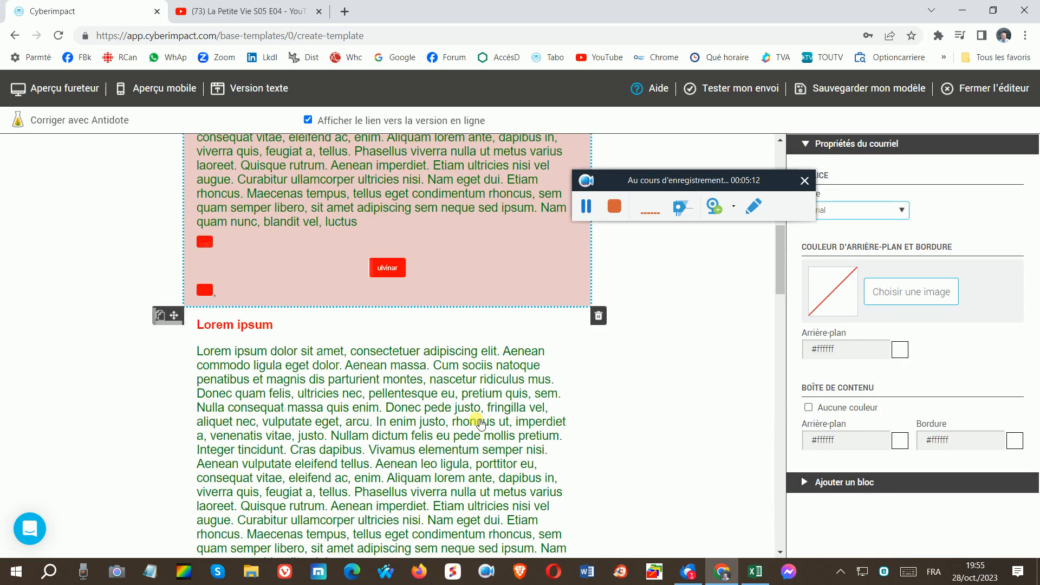
pyautogui.click(479, 435)
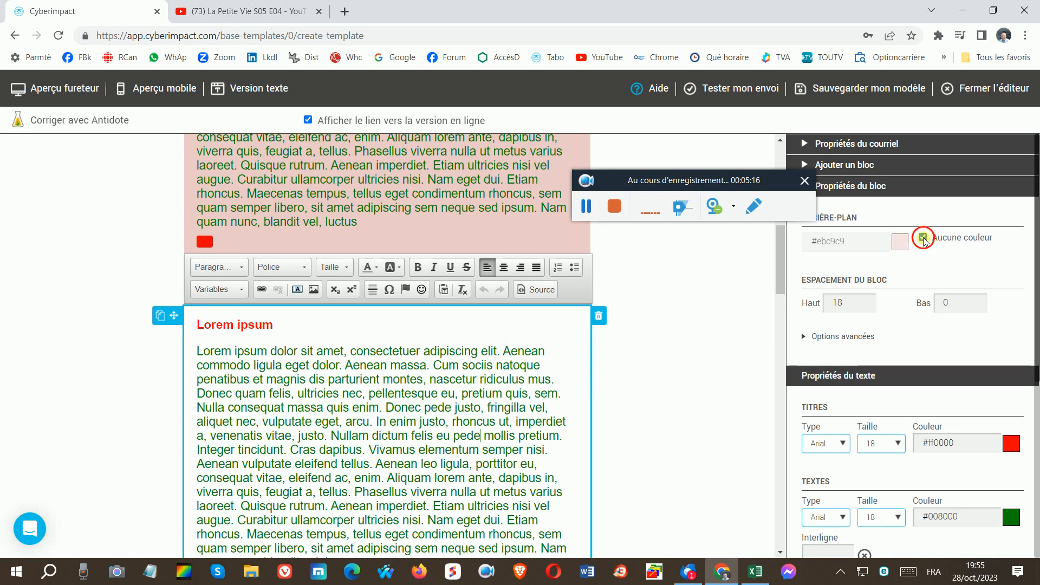
pyautogui.click(924, 238)
pyautogui.click(899, 243)
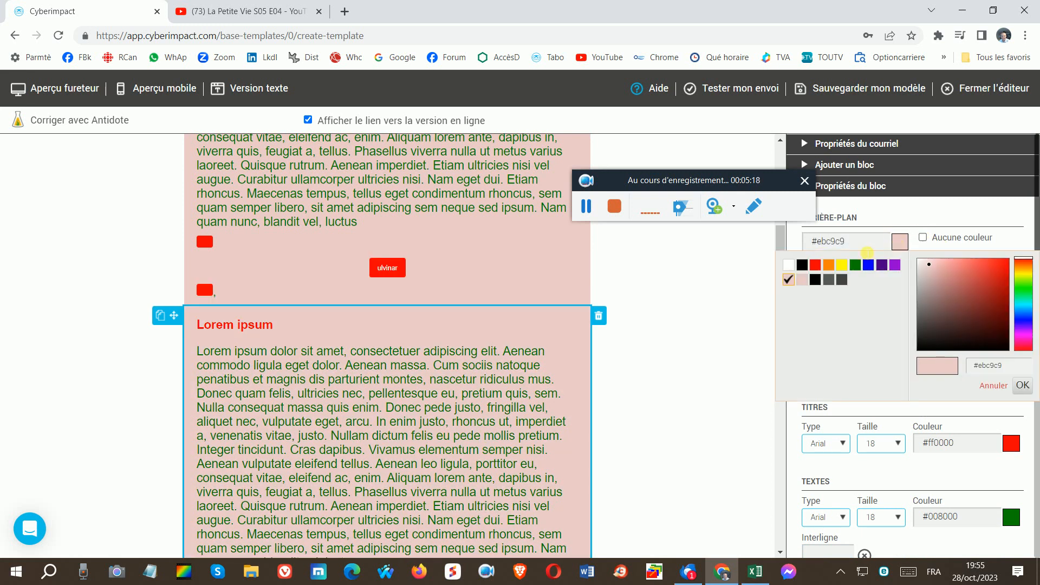
pyautogui.click(842, 265)
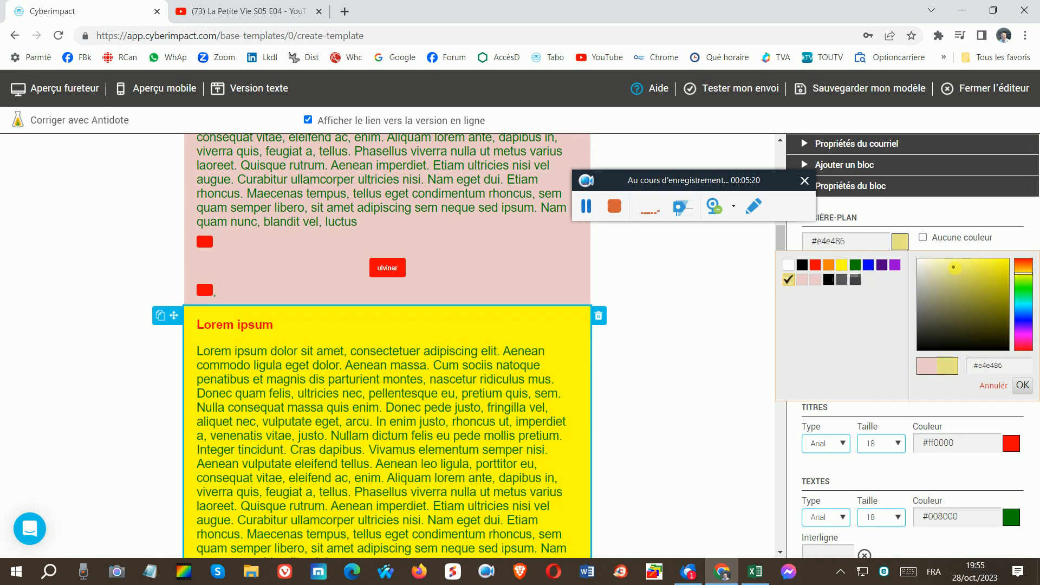
pyautogui.click(952, 270)
pyautogui.click(699, 318)
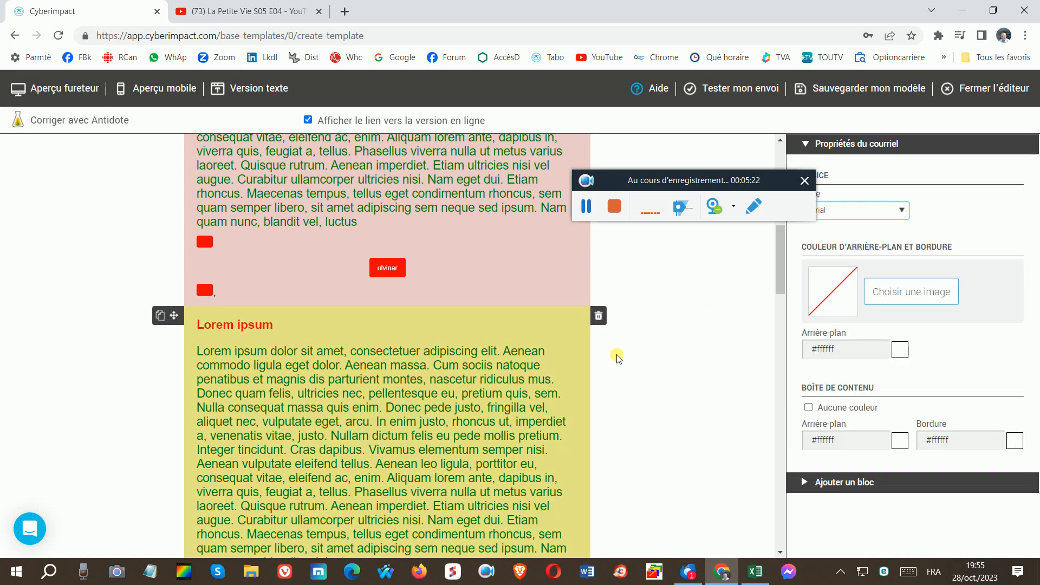
# Apply the first text block's pink background, #ebc9c9, to the third text block
pyautogui.scroll(-5, 618, 353)
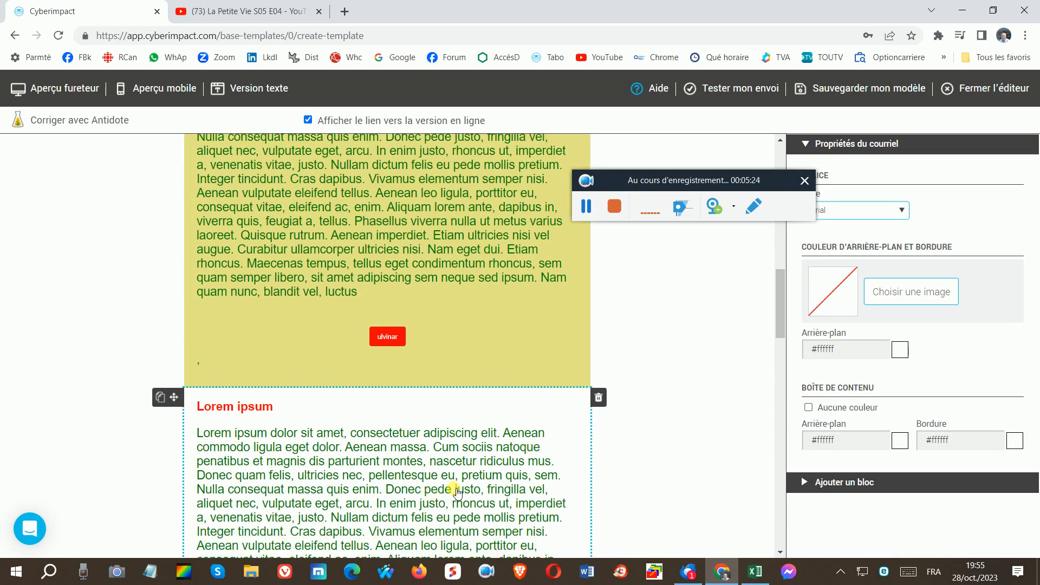
pyautogui.scroll(6, 456, 491)
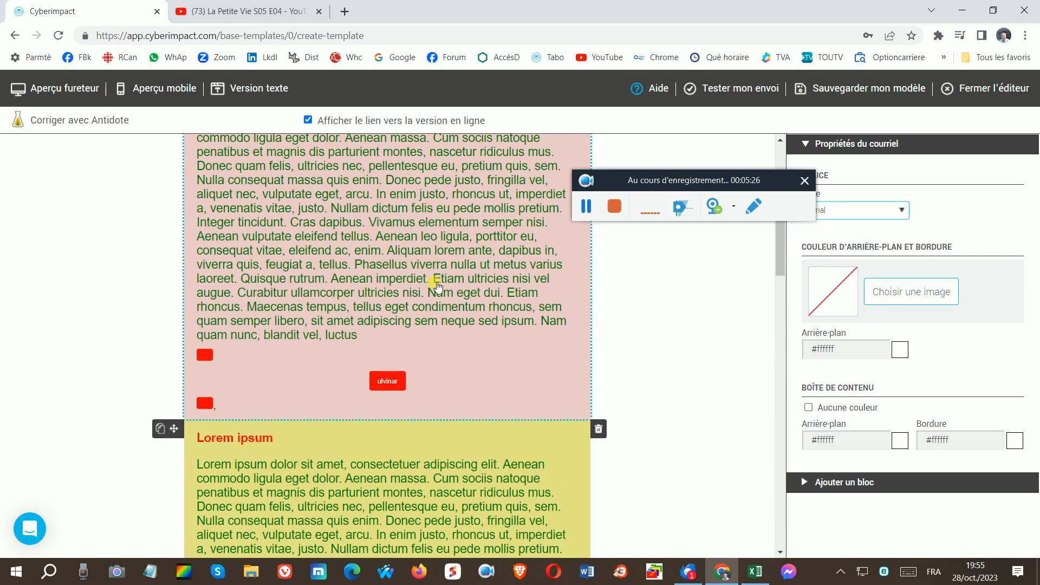
pyautogui.click(457, 265)
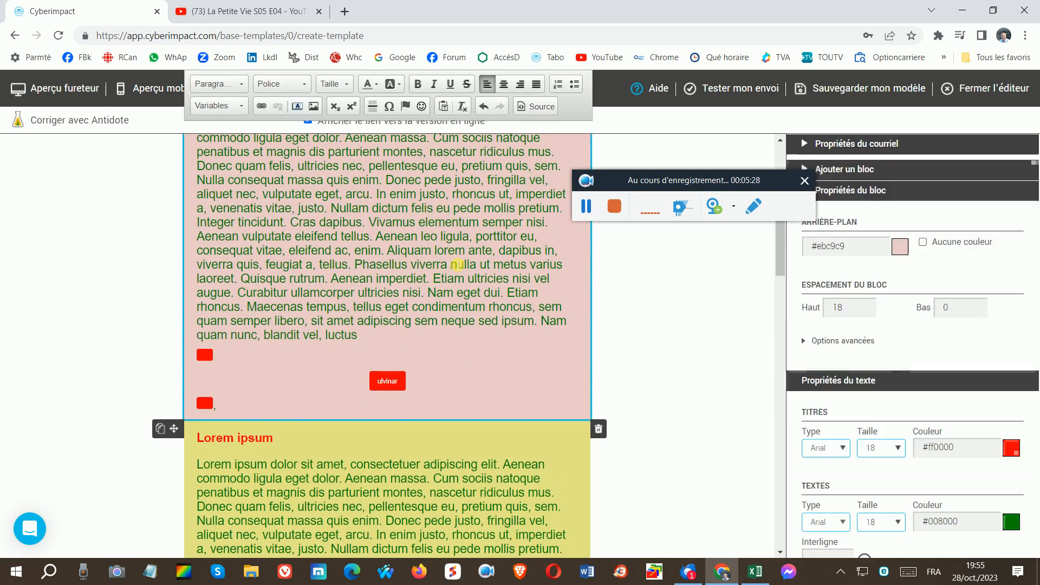
pyautogui.scroll(-1, 476, 335)
pyautogui.scroll(-2, 484, 368)
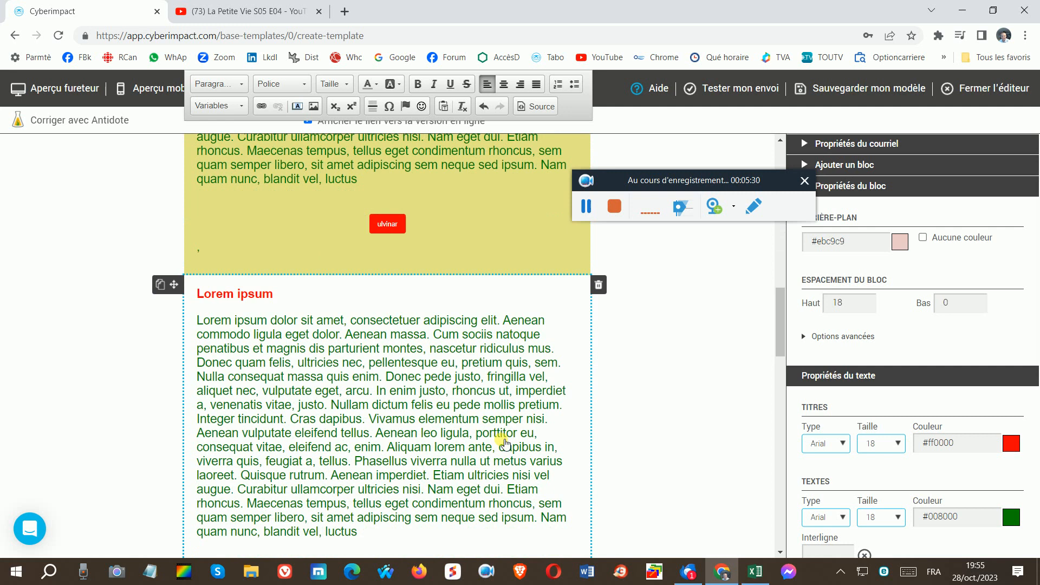
pyautogui.click(460, 405)
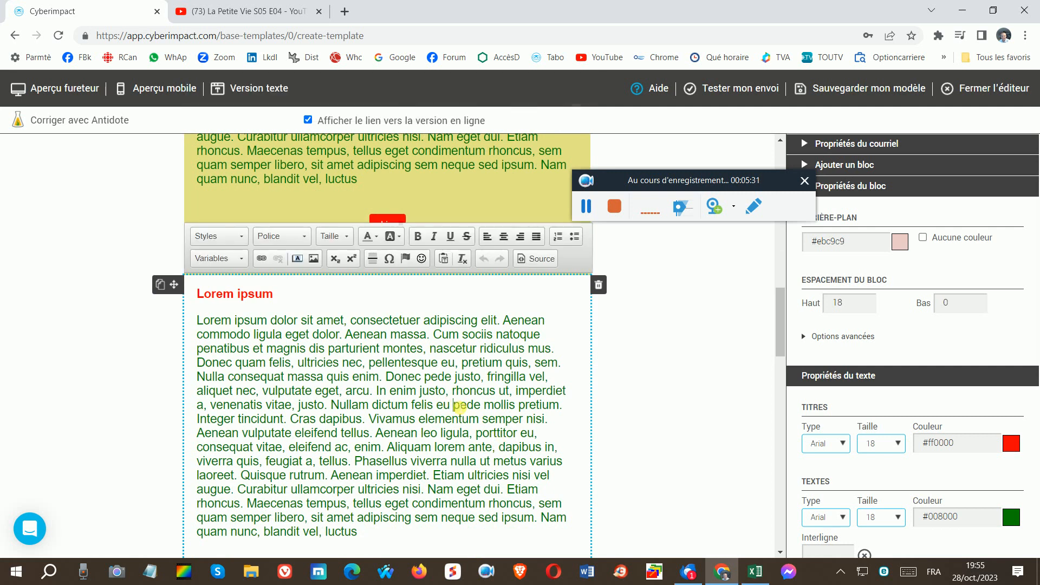
pyautogui.click(922, 237)
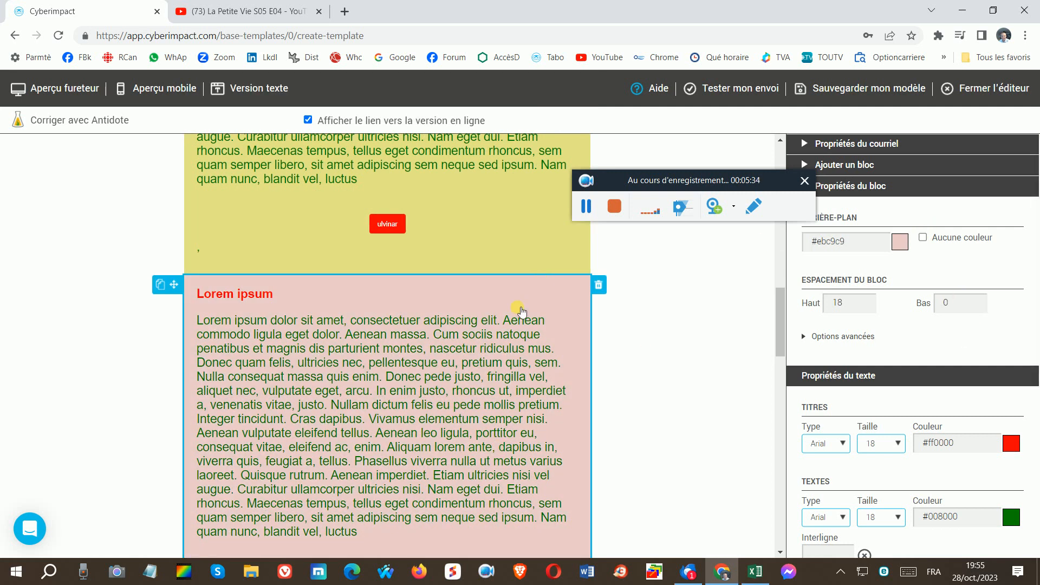
# Apply the second text block's yellow background, #e4e486, to the fourth text block
pyautogui.click(503, 207)
pyautogui.scroll(-6, 503, 216)
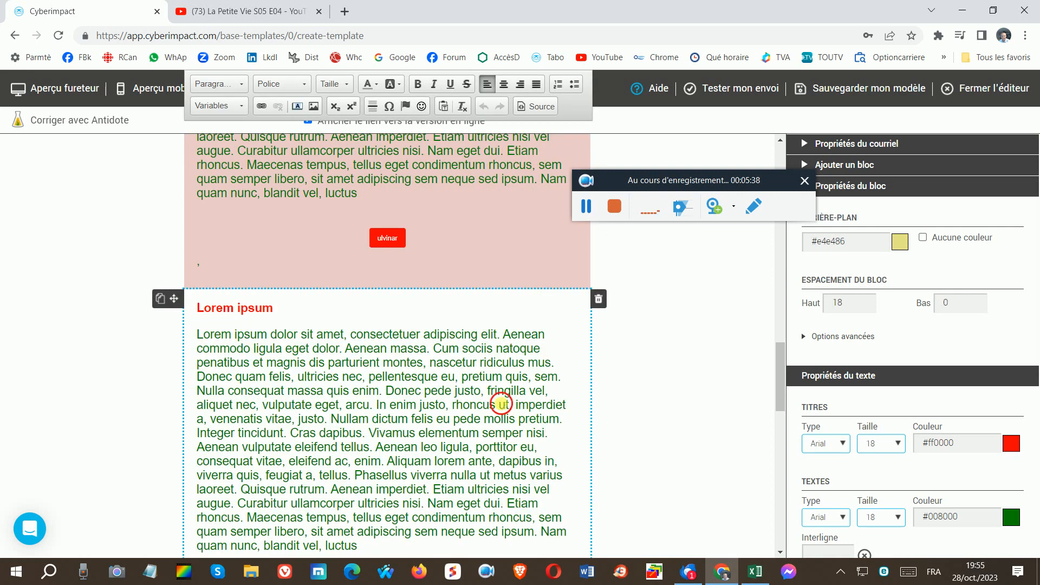
pyautogui.click(501, 404)
pyautogui.click(923, 237)
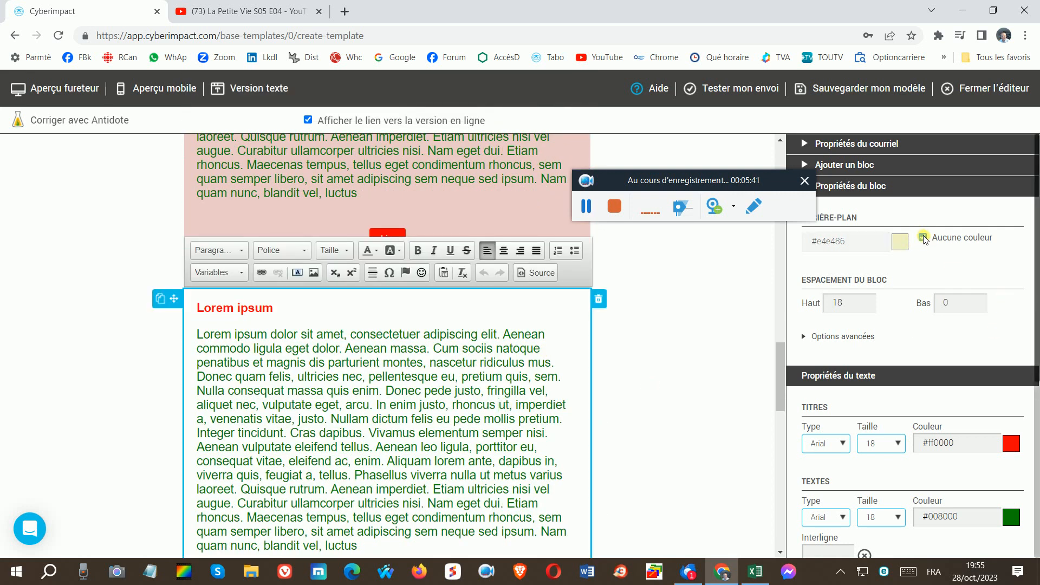
# Enable the pale yellow background, #e4e486, on the last text block, directly above the fox image
pyautogui.click(923, 238)
pyautogui.scroll(-4, 538, 325)
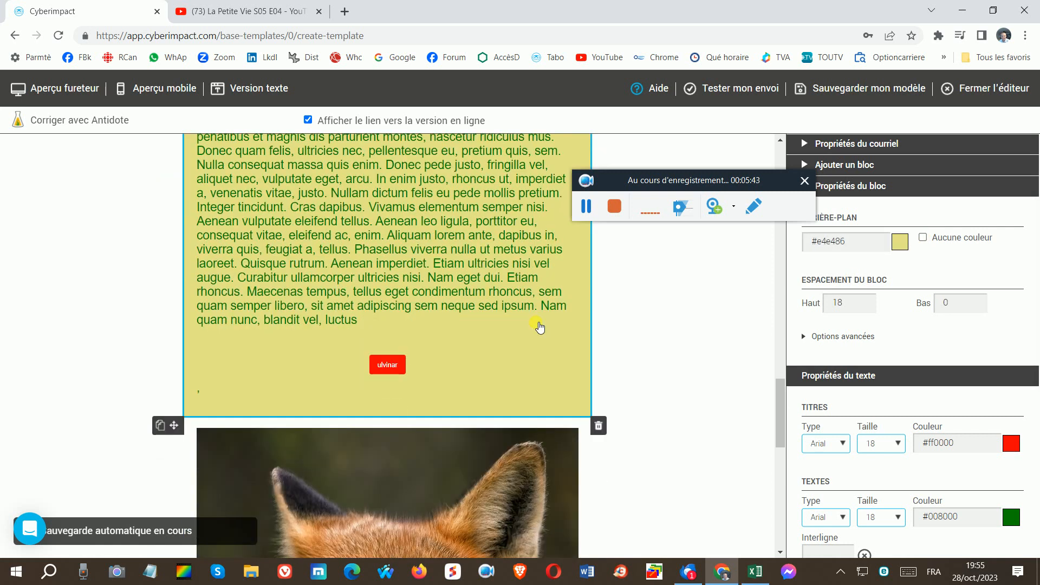
pyautogui.scroll(-1, 539, 328)
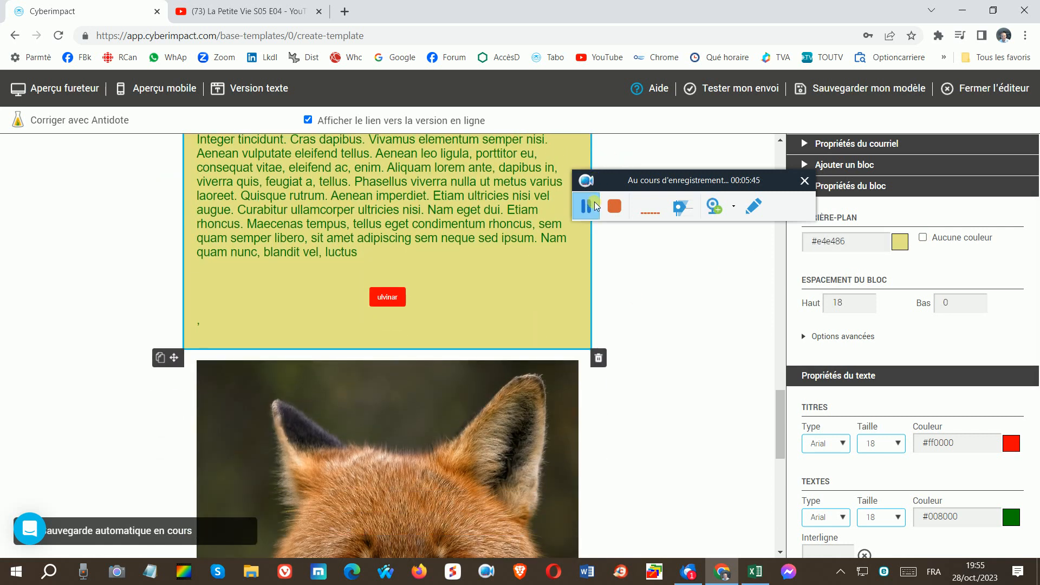
pyautogui.scroll(-1, 816, 378)
pyautogui.scroll(-5, 827, 473)
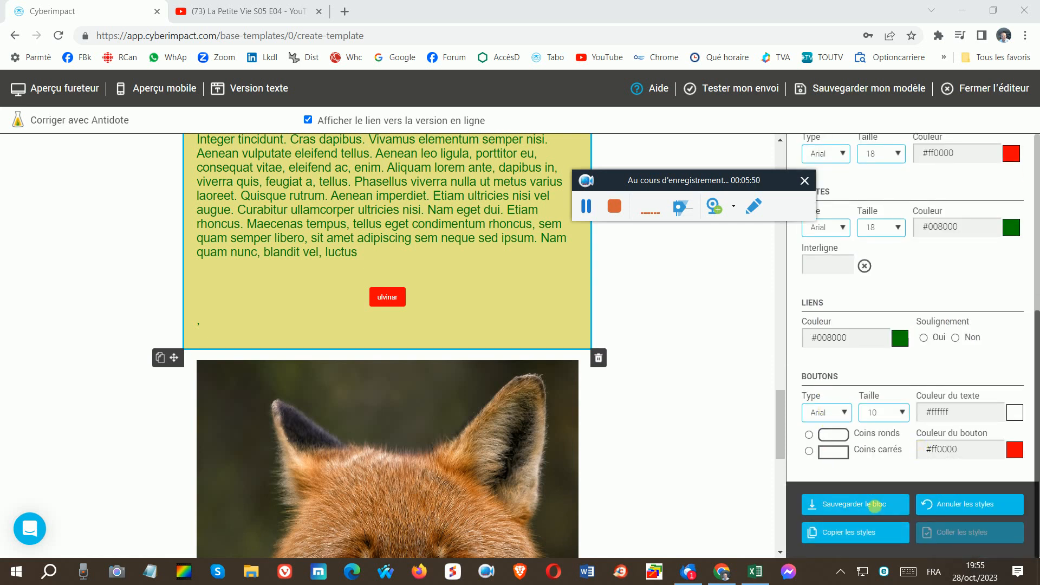
pyautogui.click(874, 505)
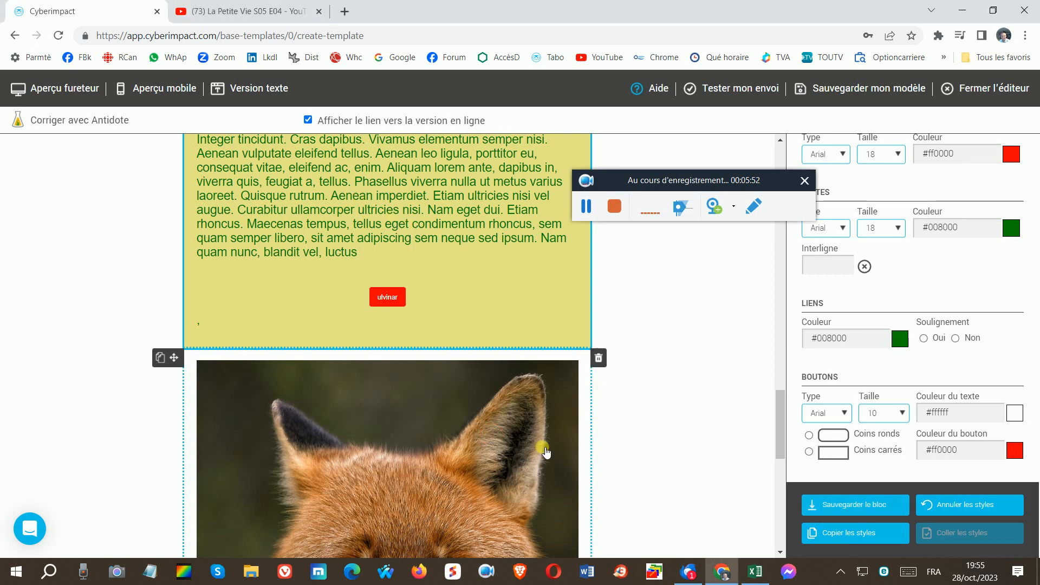
# Examine the fox image block's properties and review the background colours of the text blocks above it
pyautogui.click(546, 452)
pyautogui.scroll(-2, 844, 512)
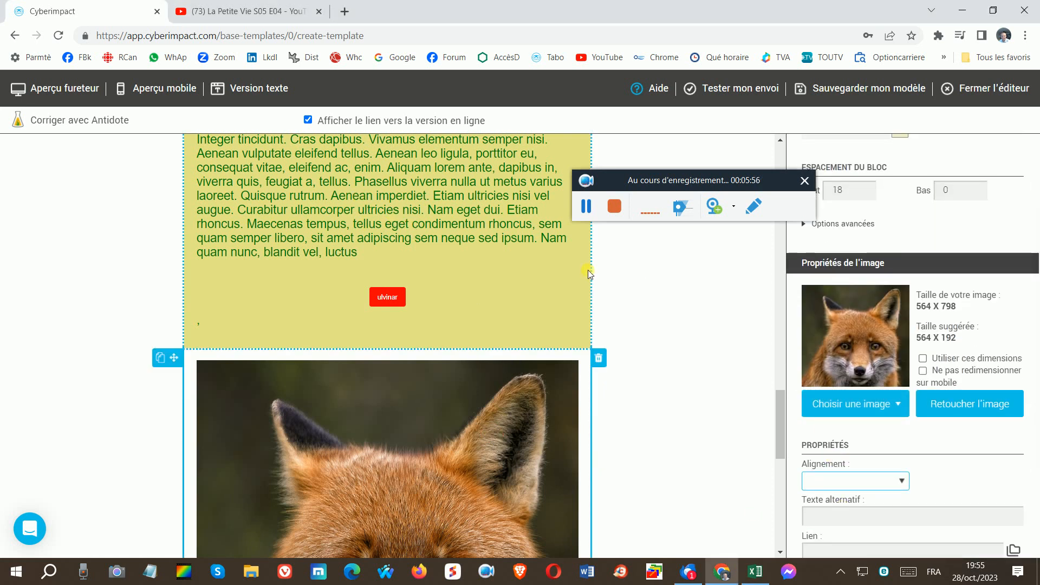
pyautogui.scroll(1, 596, 260)
pyautogui.scroll(3, 629, 412)
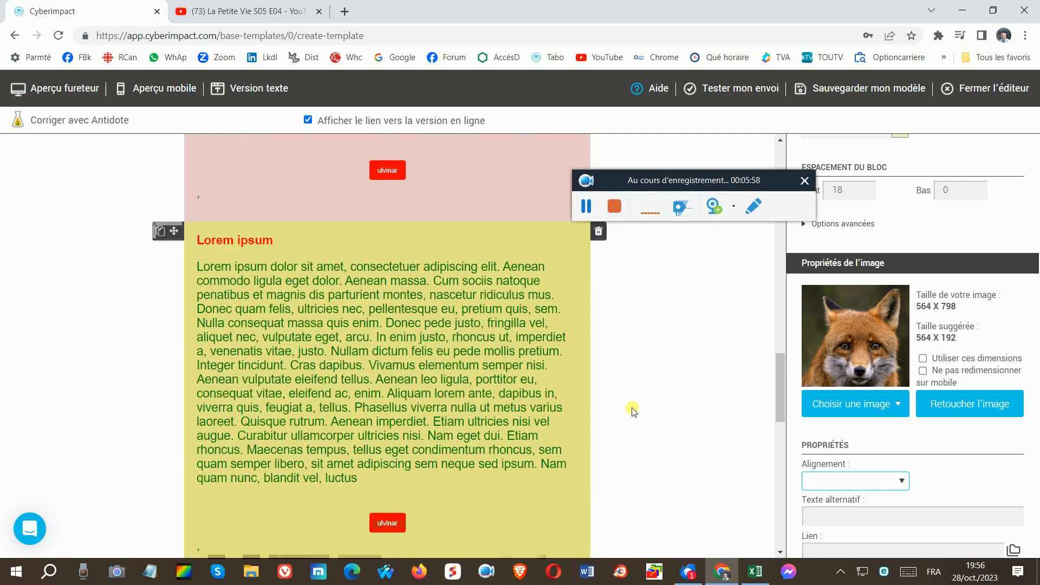
pyautogui.scroll(5, 632, 410)
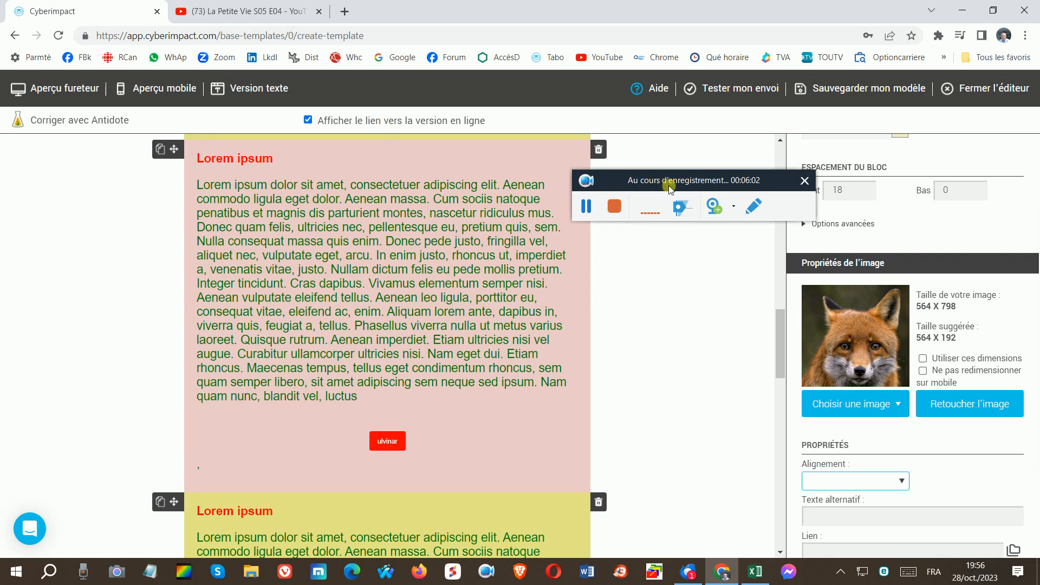
# Start saving the newsletter template and activate its title for entry
pyautogui.click(849, 90)
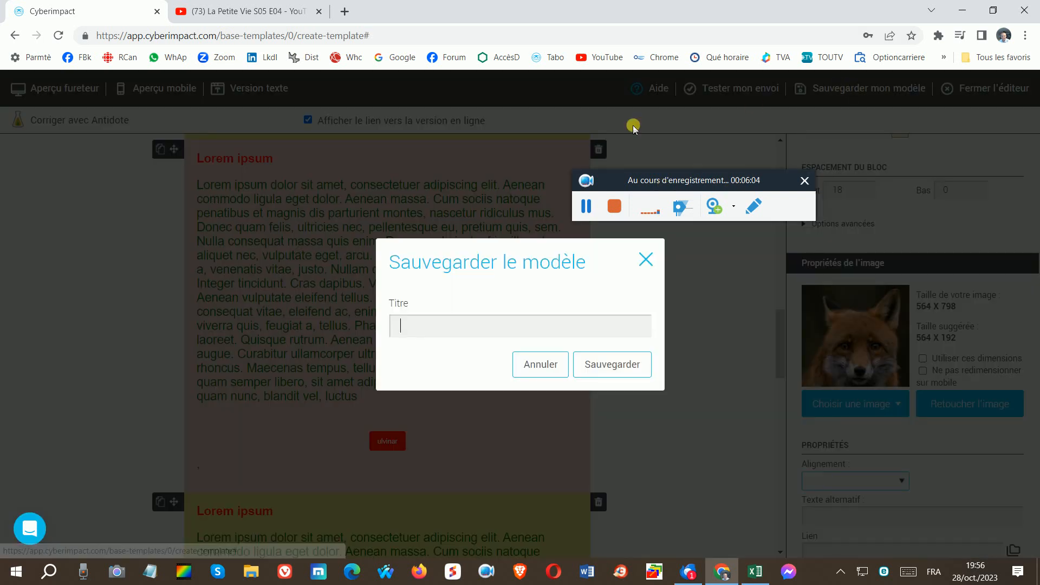
pyautogui.click(436, 326)
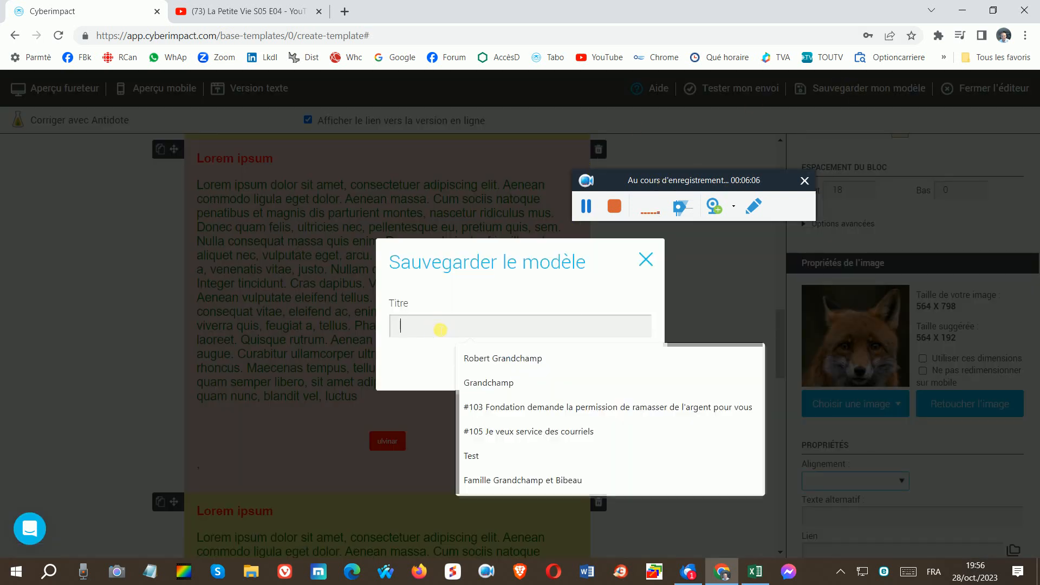